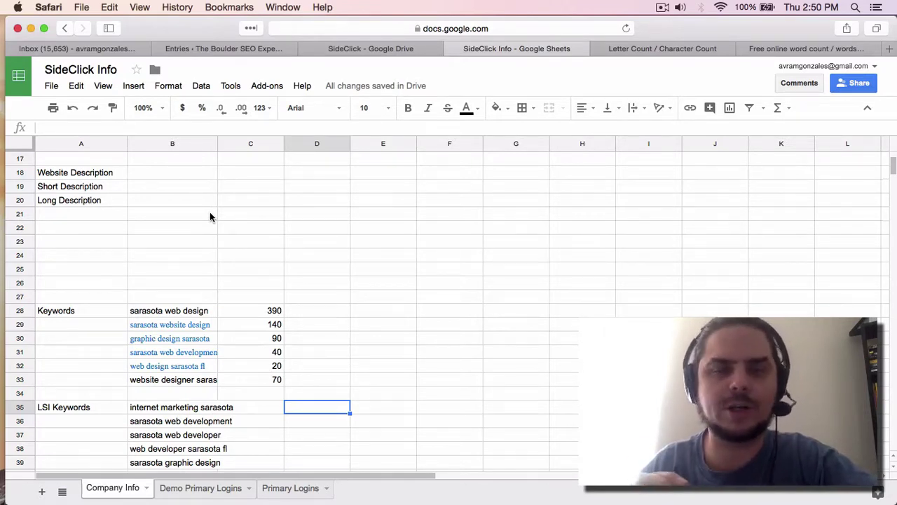
Review the three description labels in column A and select the empty Website Description cell B18
scroll(184, 204, up, 1)
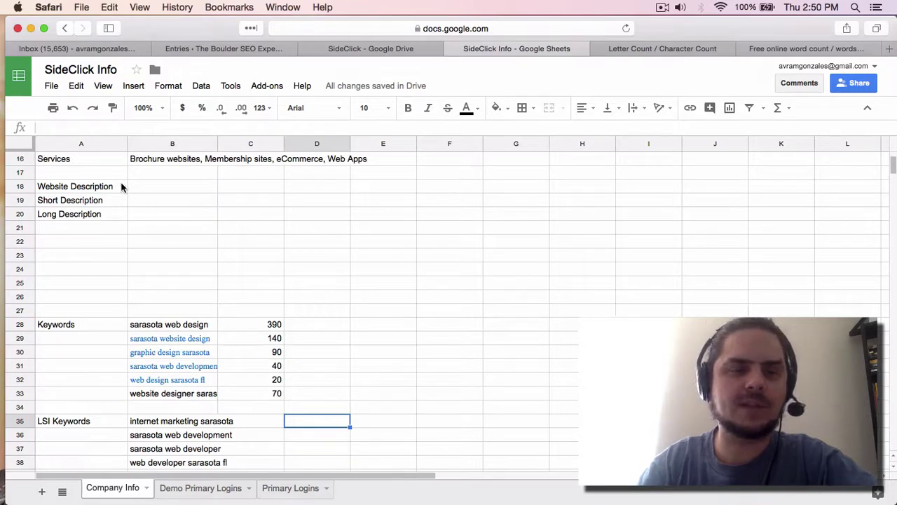
drag(121, 185, 120, 214)
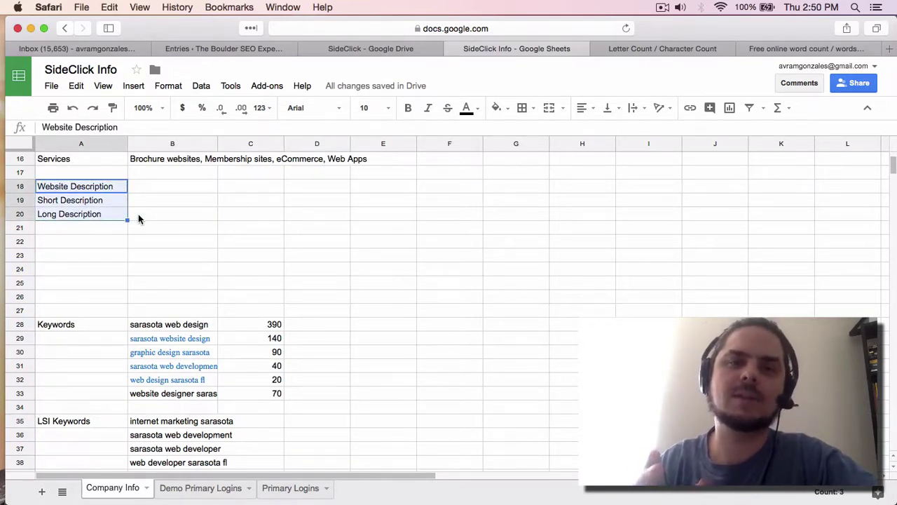
click(197, 188)
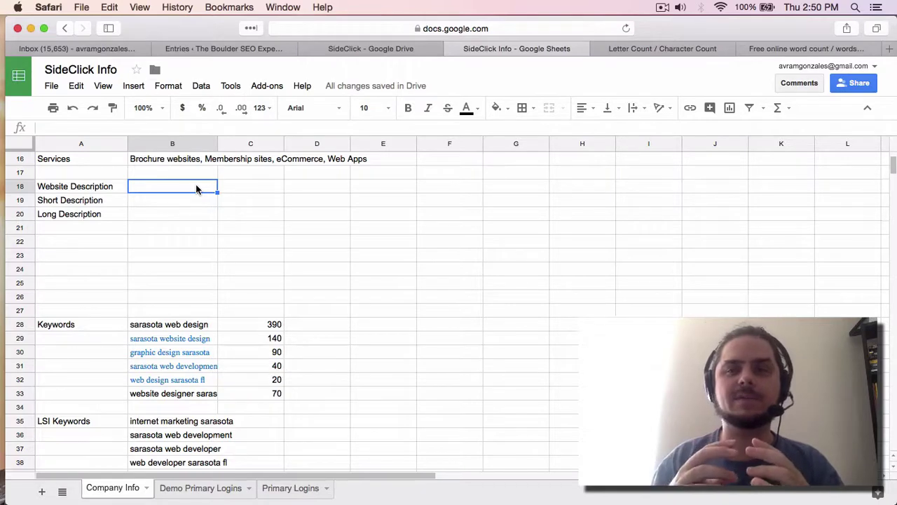
Search Google for 'boulder seo' in a new tab
click(890, 51)
text(boulder sel)
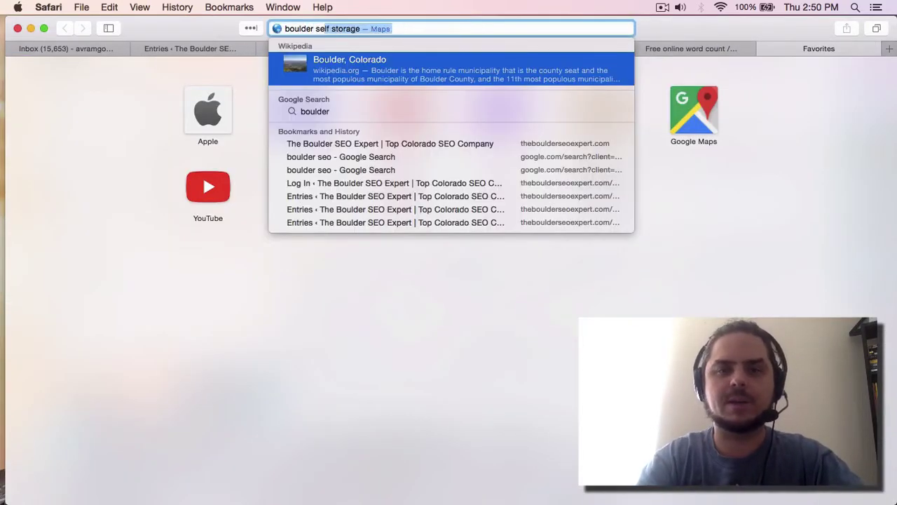
key(BackSpace)
key(BackSpace)
text(o)
key(Delete)
key(Escape)
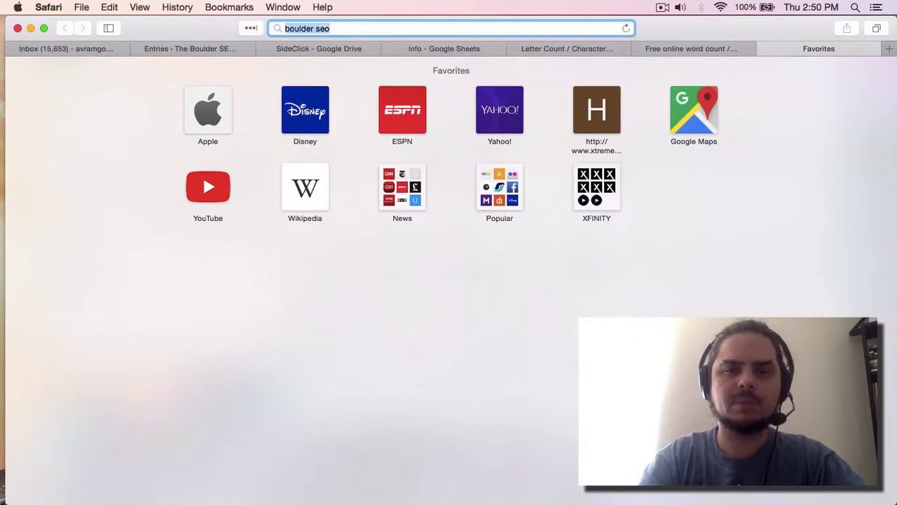
key(Return)
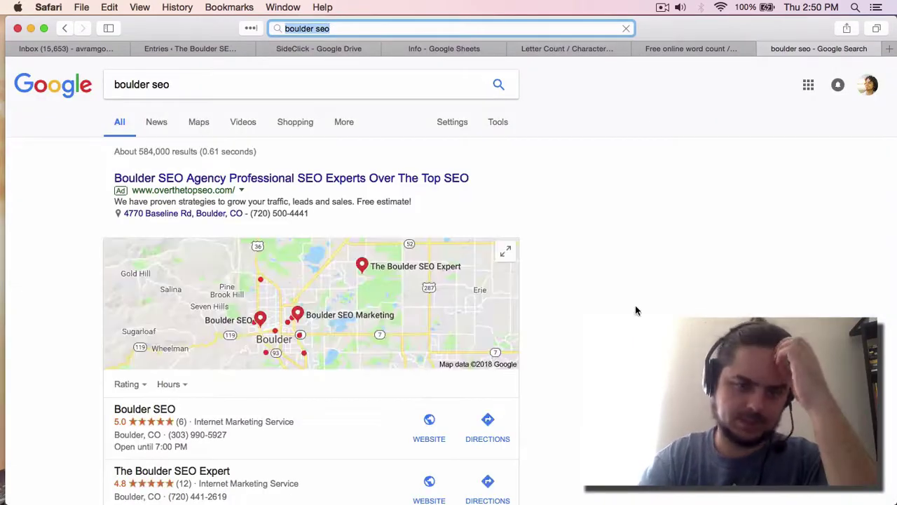
Highlight The Boulder SEO Expert's description snippet in the results
scroll(316, 223, down, 10)
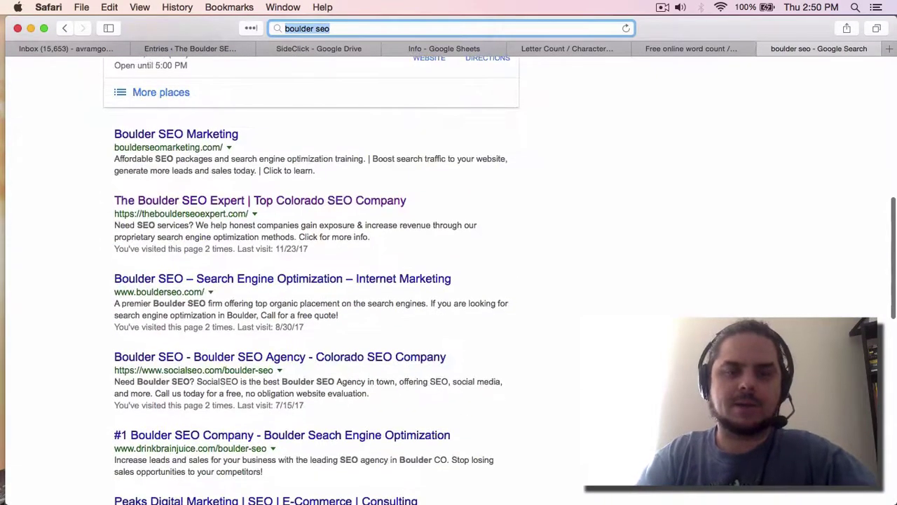
click(317, 223)
scroll(295, 246, up, 1)
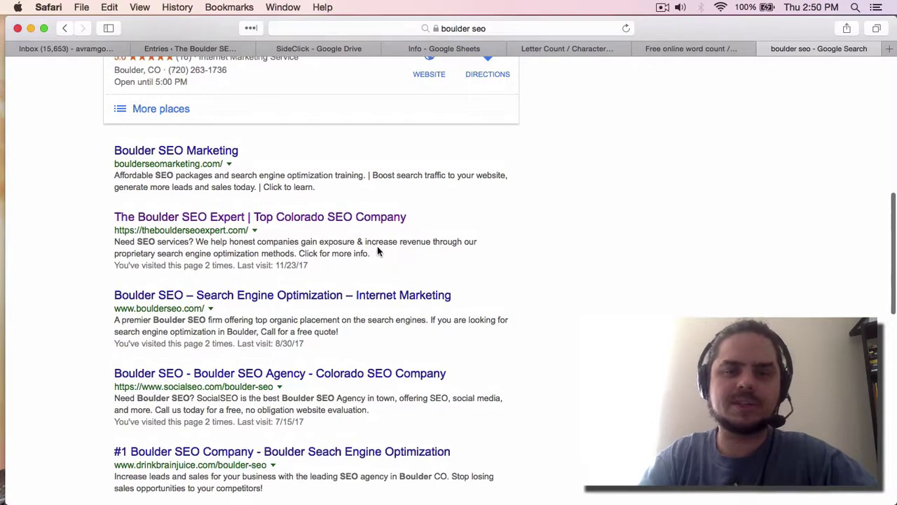
drag(370, 256, 114, 242)
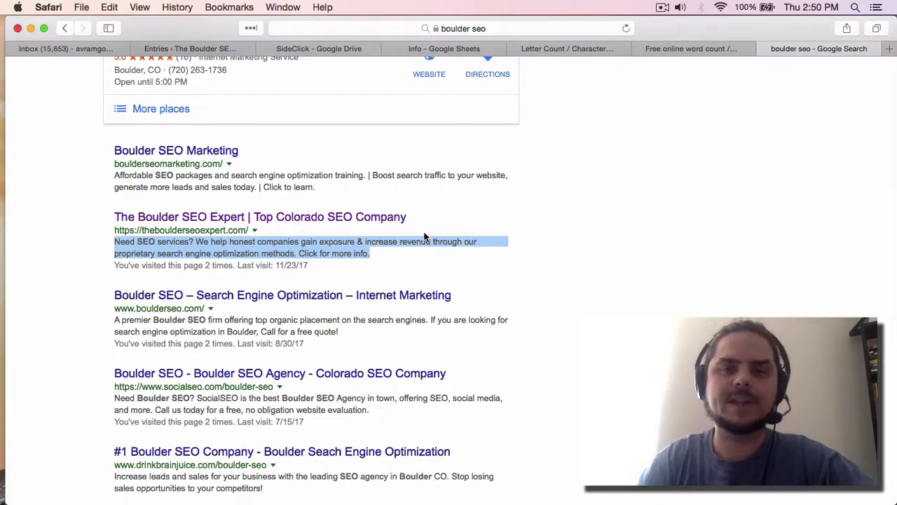
click(392, 262)
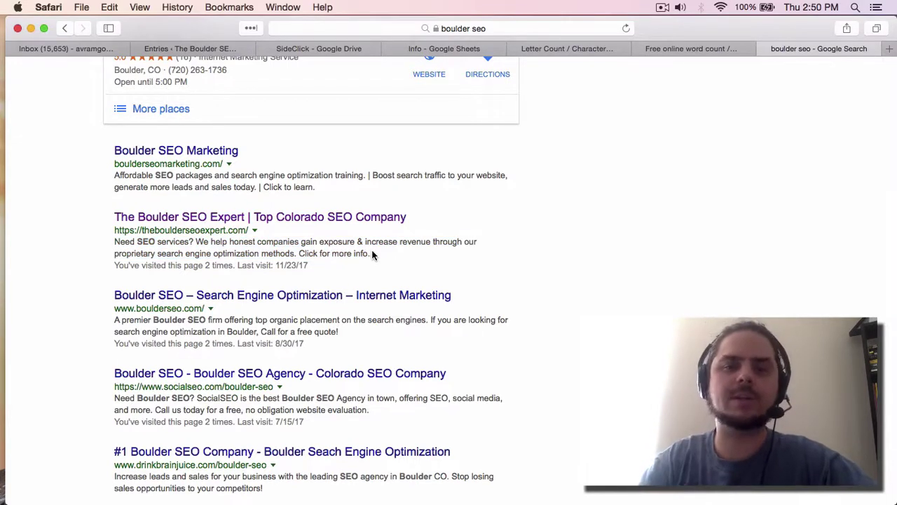
drag(370, 253, 110, 244)
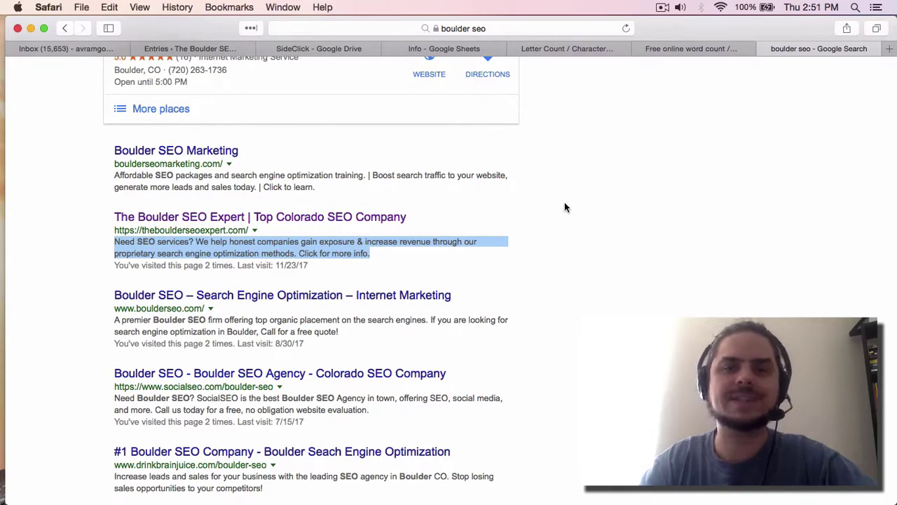
Return to the SideClick Info sheet and check the empty B19 and B20 description cells
click(456, 49)
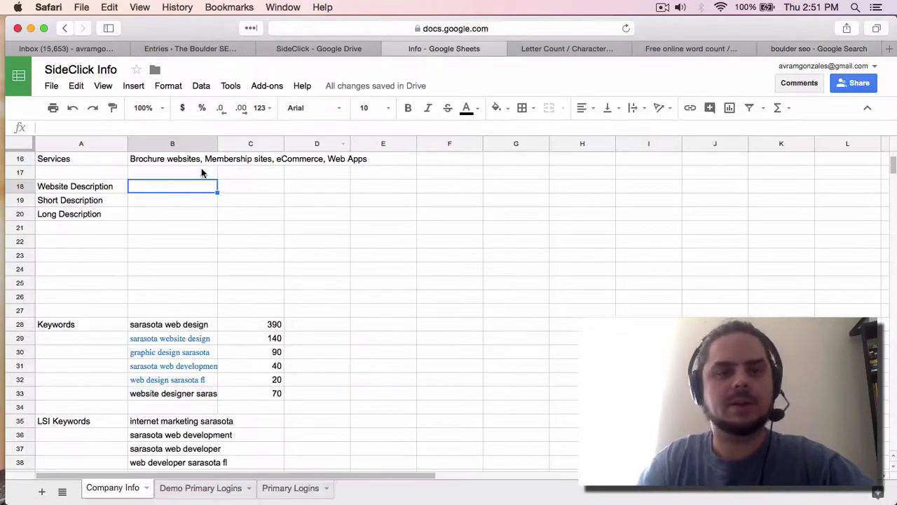
click(160, 201)
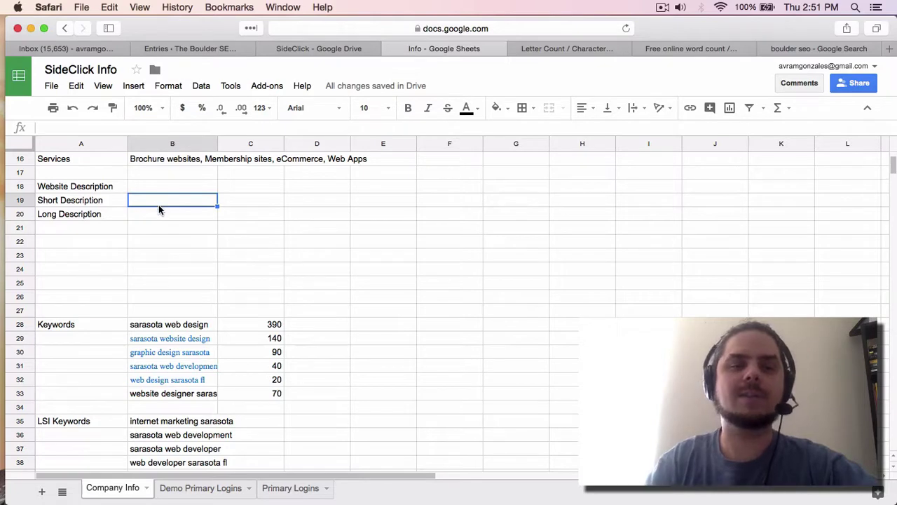
click(158, 214)
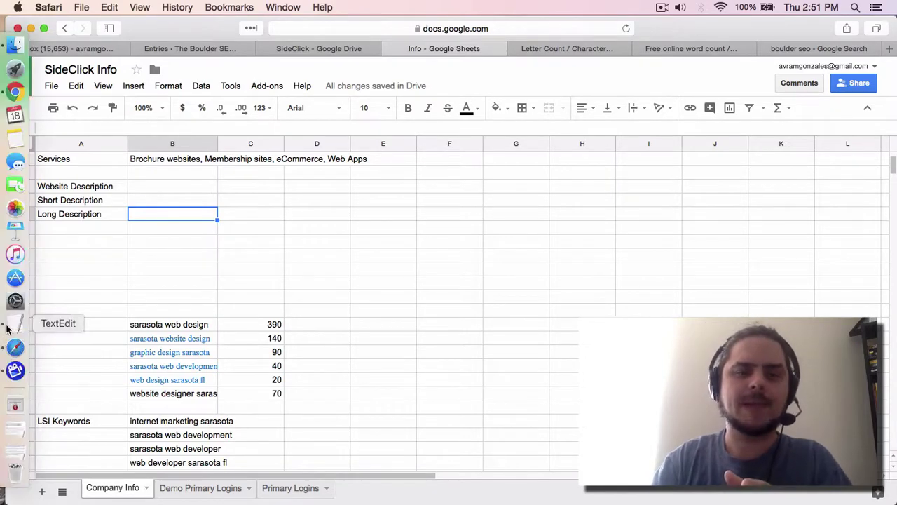
Bring up the TextEdit draft and highlight its 'Need a web designer in Sarasota FL?' paragraph
click(10, 326)
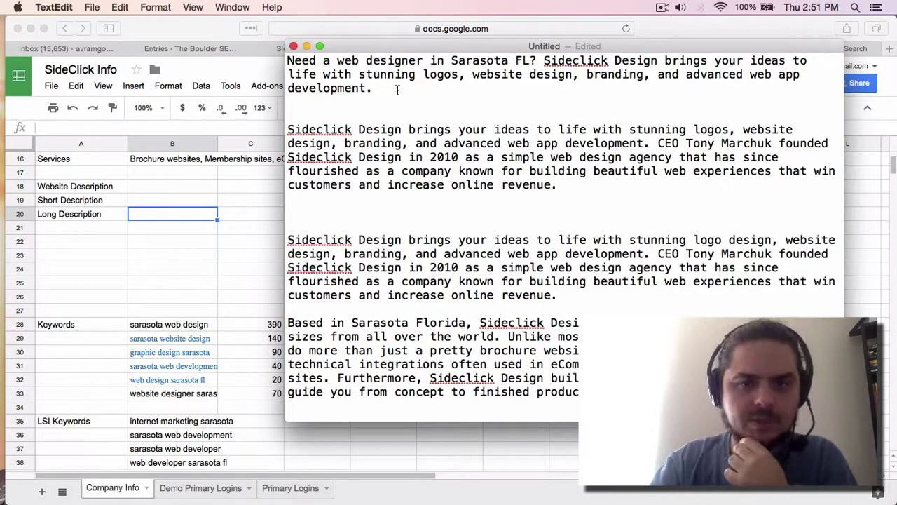
drag(397, 90, 287, 46)
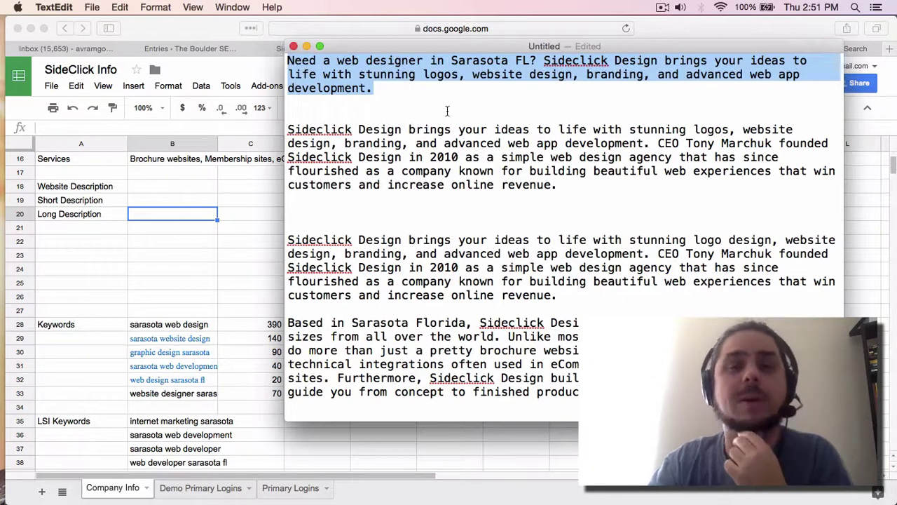
click(389, 87)
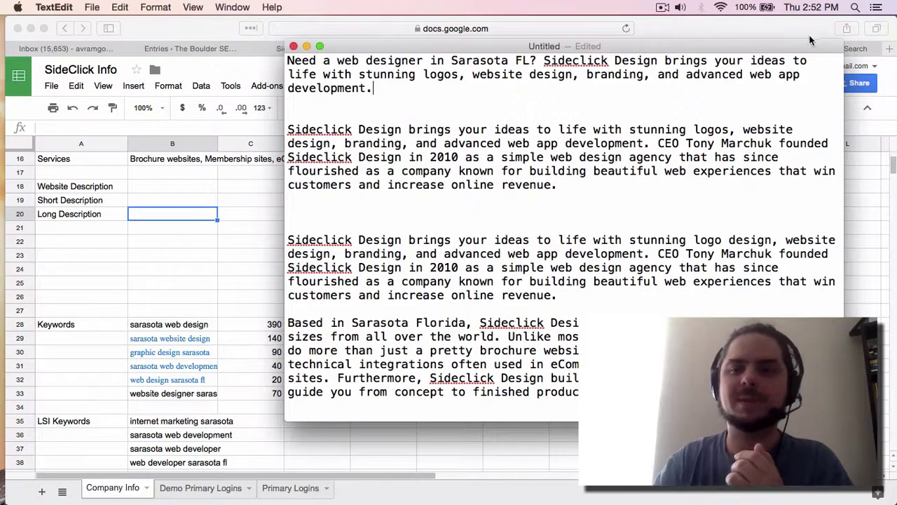
Reread The Boulder SEO Expert's snippet in the 'boulder seo' search results
click(873, 178)
click(814, 48)
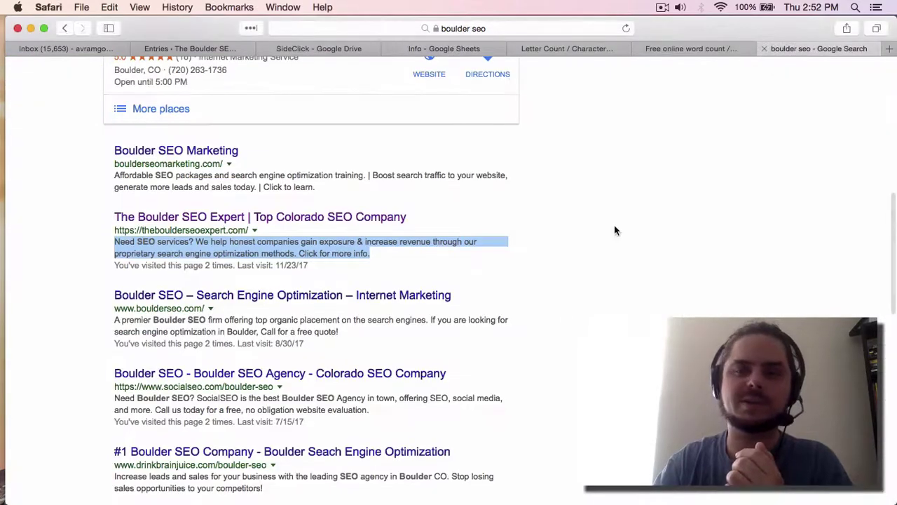
click(588, 316)
scroll(588, 317, up, 1)
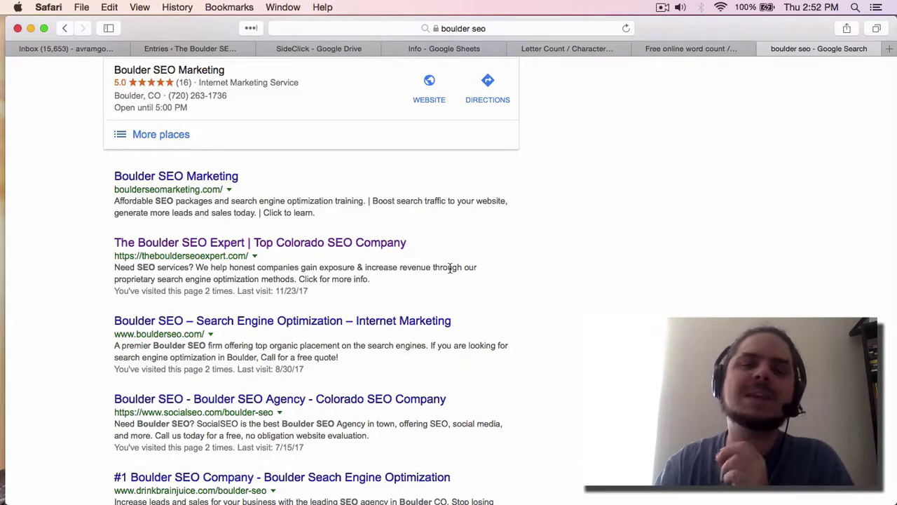
drag(369, 279, 115, 267)
click(375, 282)
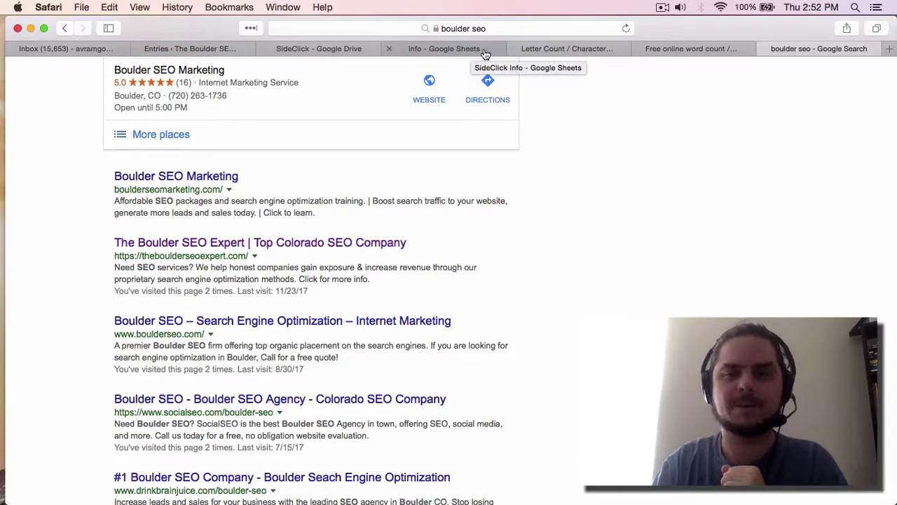
Highlight 'Sideclick Design', 'website design' and 'web app development', then select the first paragraph
mouse_move(10, 347)
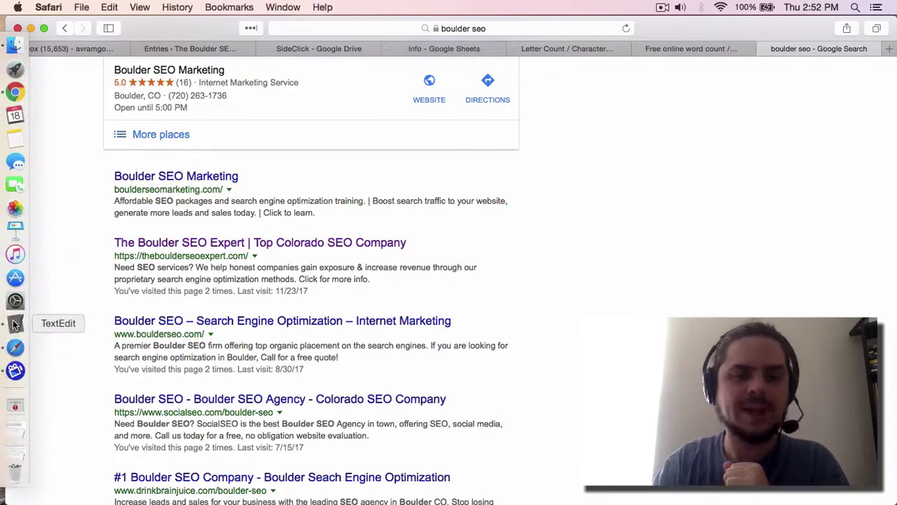
click(16, 324)
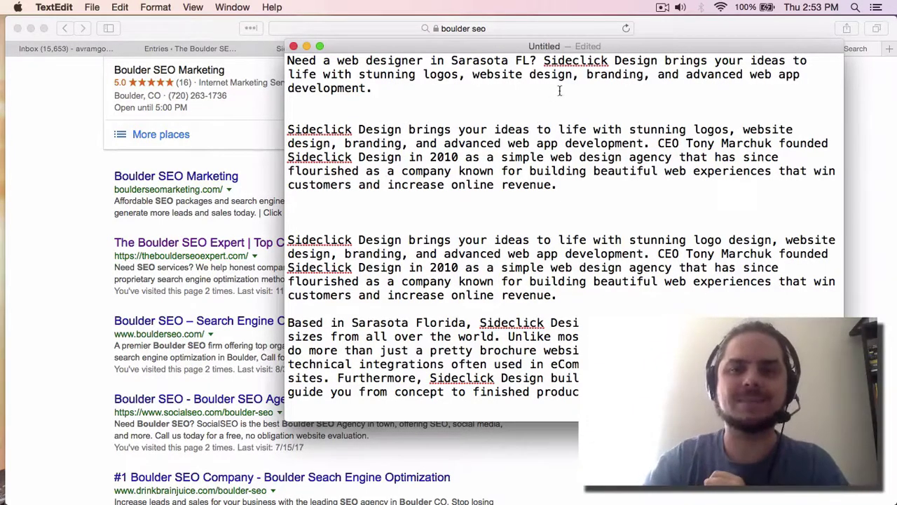
drag(545, 60, 657, 63)
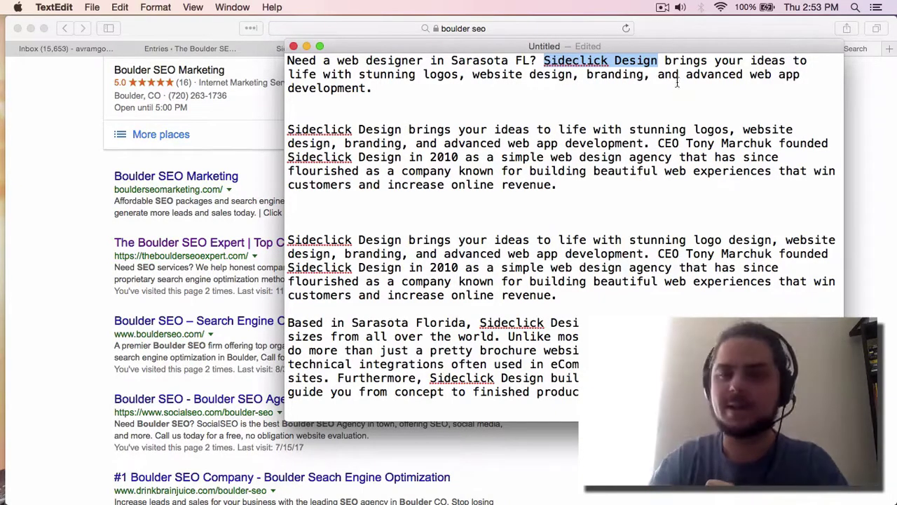
drag(360, 74, 572, 74)
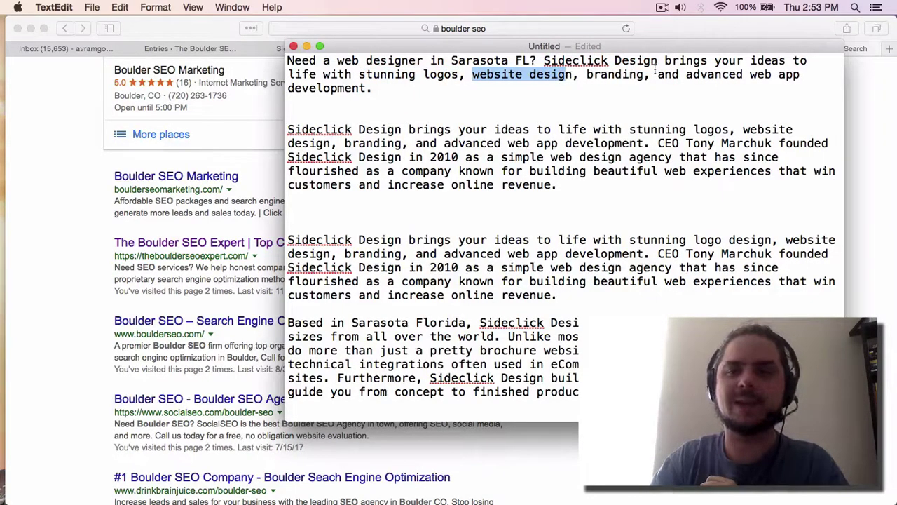
drag(748, 75, 366, 86)
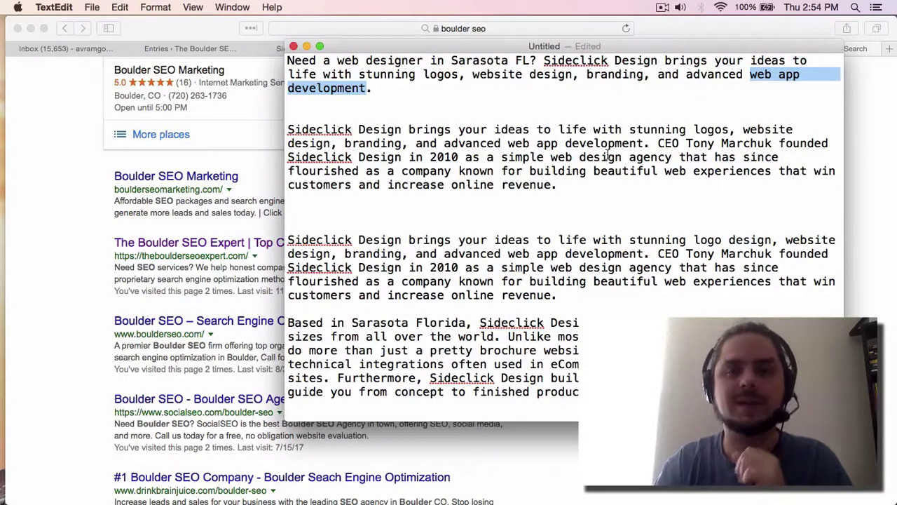
click(597, 184)
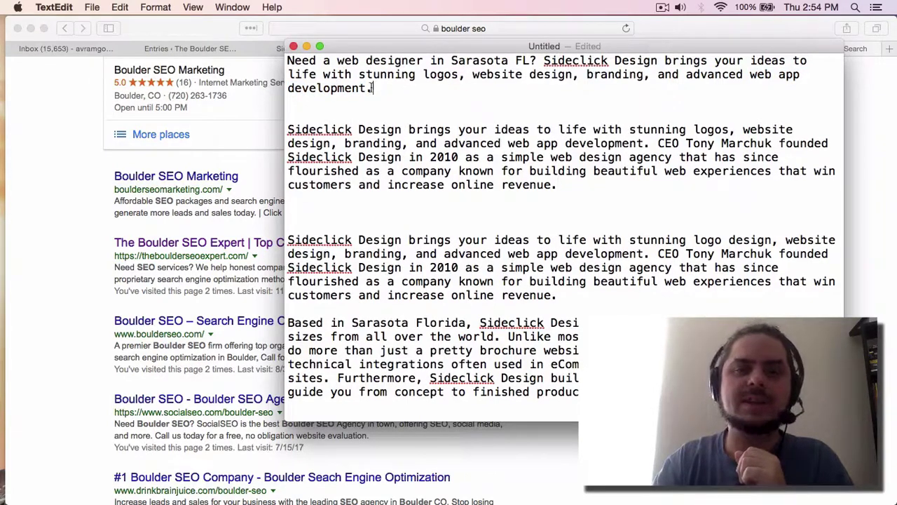
drag(372, 87, 283, 62)
key(super+c)
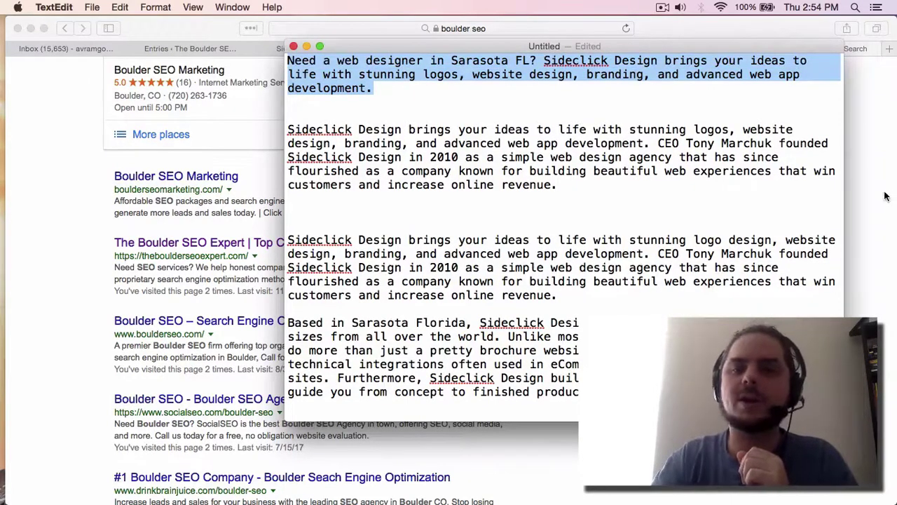
key(super+Tab)
Paste the Sarasota web-designer paragraph into lettercount.com's counter, confirming 159 characters
click(555, 49)
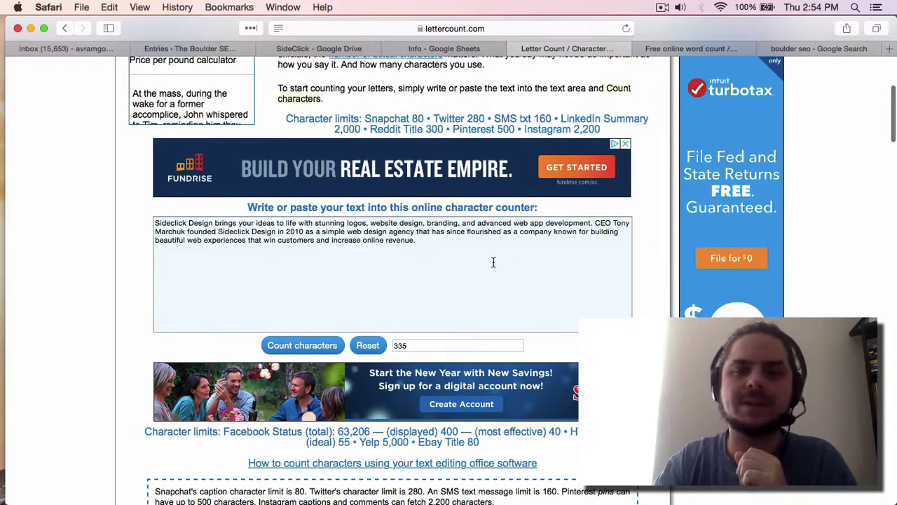
scroll(495, 260, up, 3)
click(443, 333)
key(super+a)
key(BackSpace)
scroll(97, 349, up, 2)
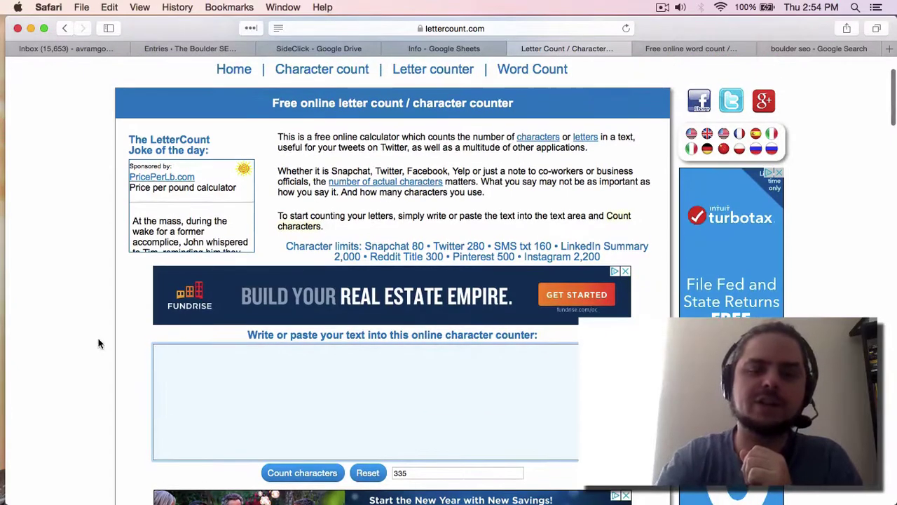
text(Need a web designer in Sarasota FL? Sideclick Design brings your ideas to life with stunning logos, website design, brand advanced web app development.)
scroll(427, 391, down, 1)
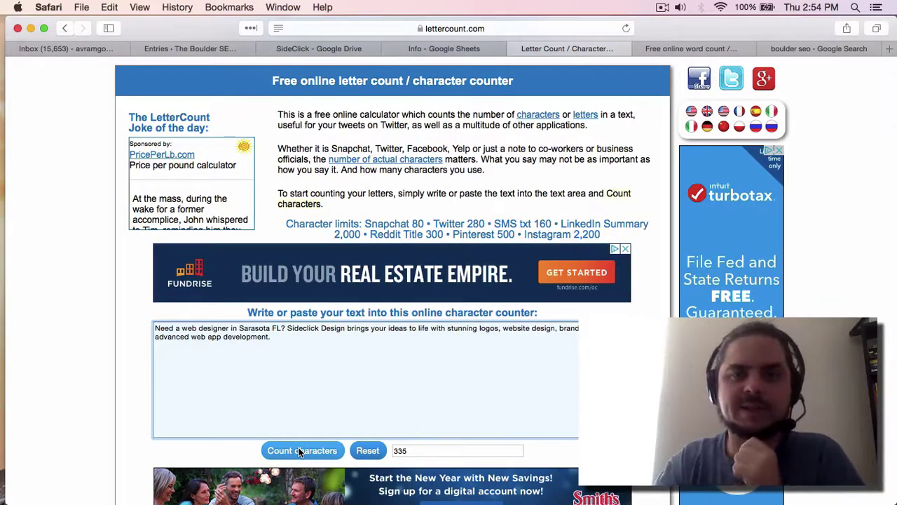
click(300, 451)
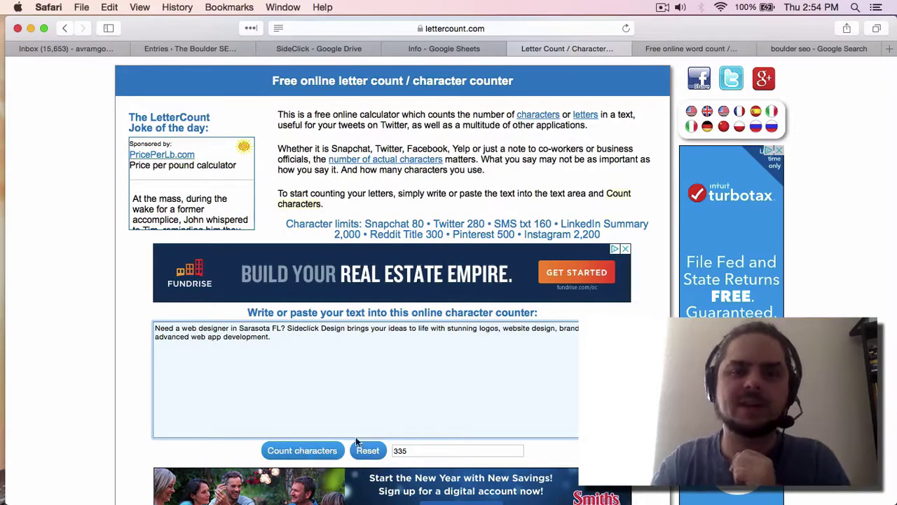
click(302, 447)
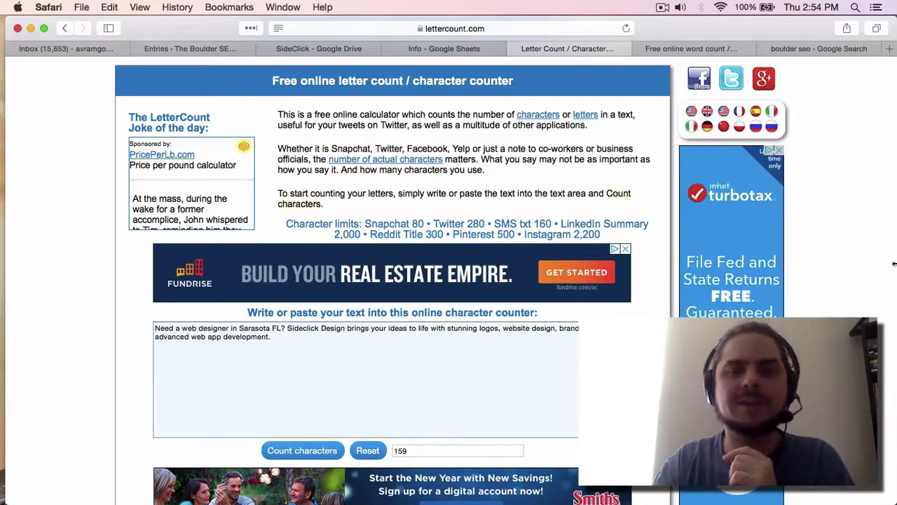
scroll(842, 293, down, 2)
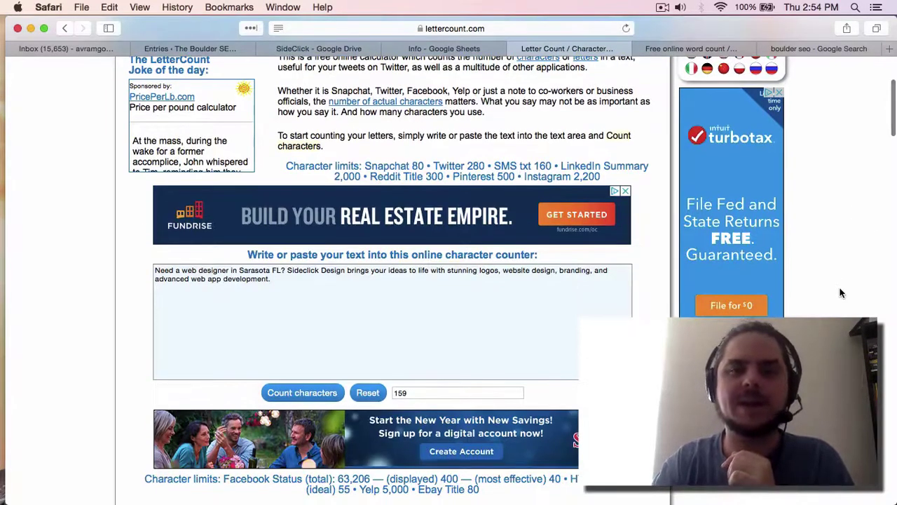
scroll(841, 293, up, 1)
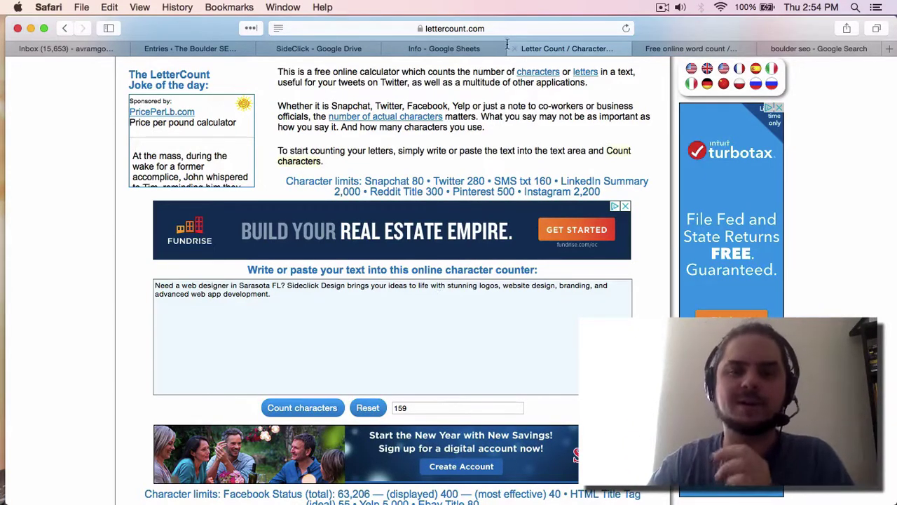
Paste the 159-character Sarasota web-designer blurb into Website Description cell B18
click(438, 47)
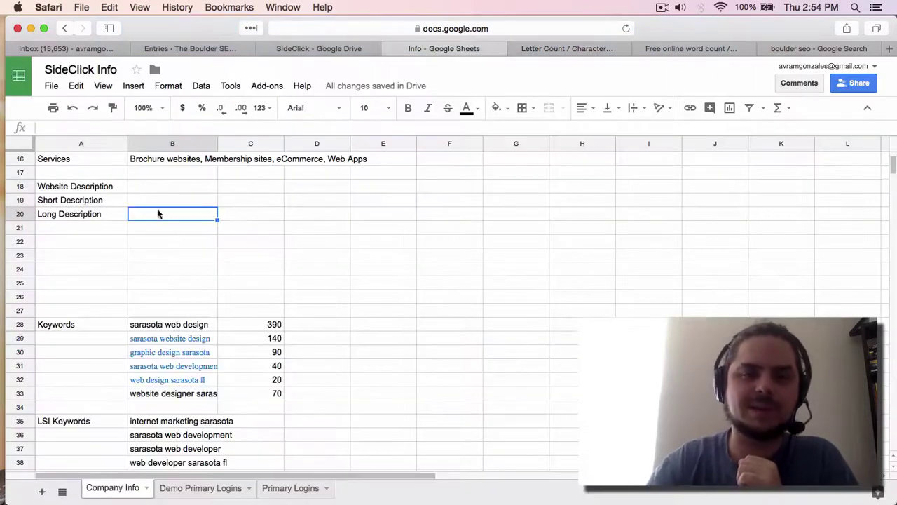
click(151, 185)
key(super+v)
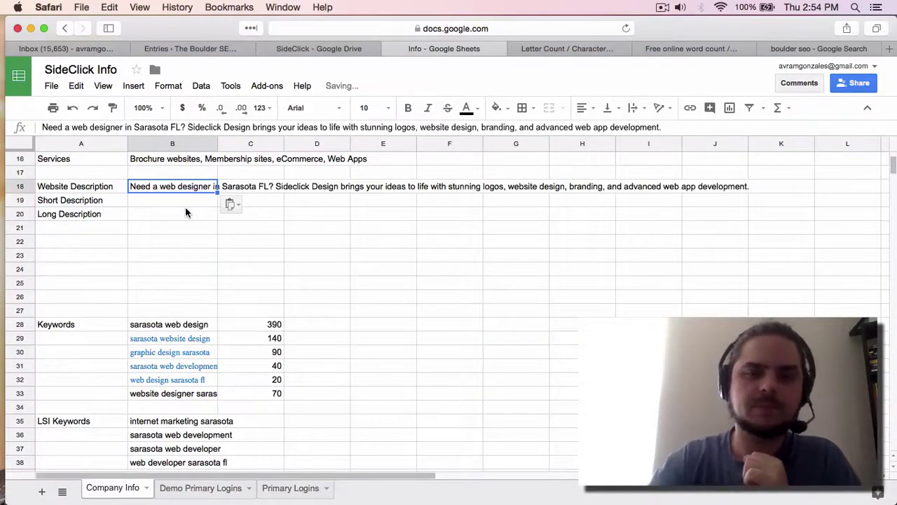
click(535, 259)
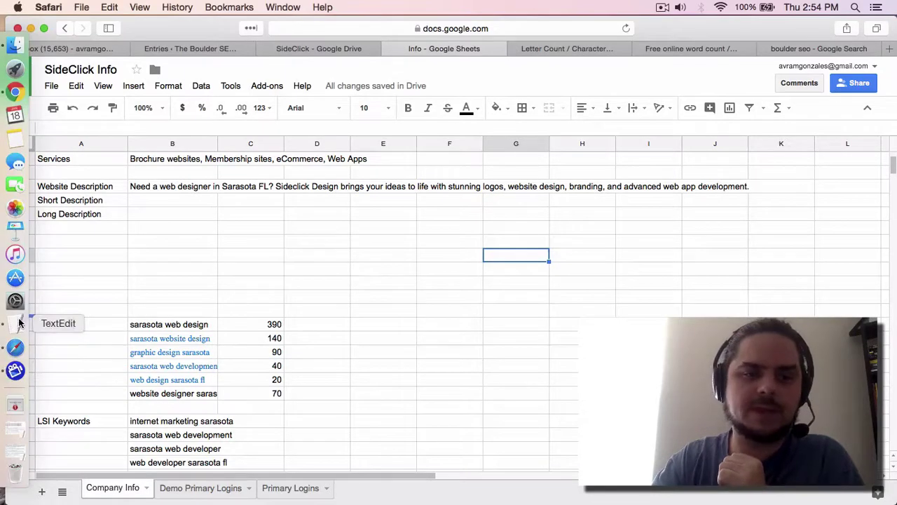
click(22, 316)
Review the second draft paragraph and the 'Sarasota FL' wording in the first sentence
click(580, 185)
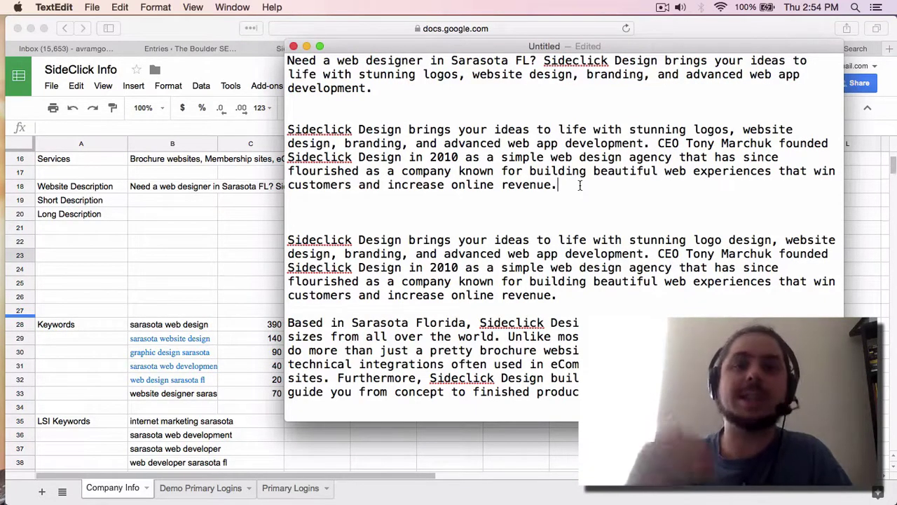
drag(573, 185, 287, 129)
click(461, 159)
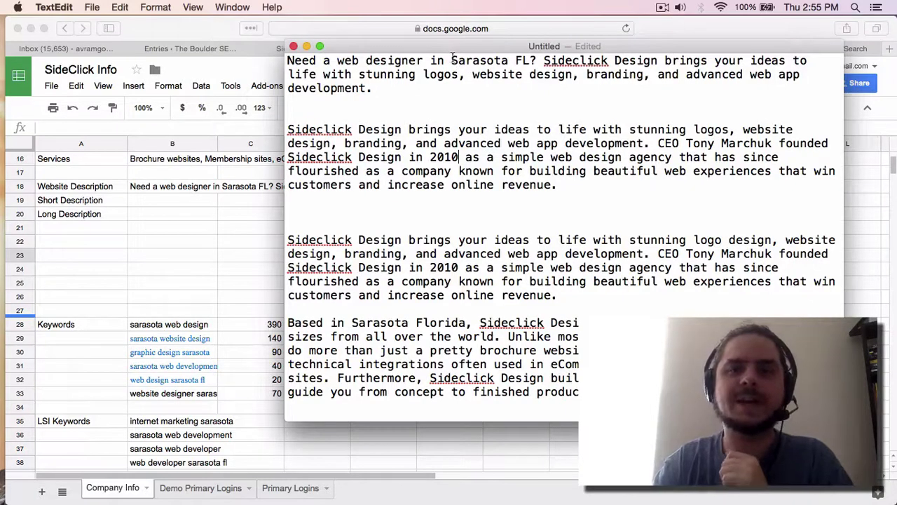
drag(452, 60, 531, 60)
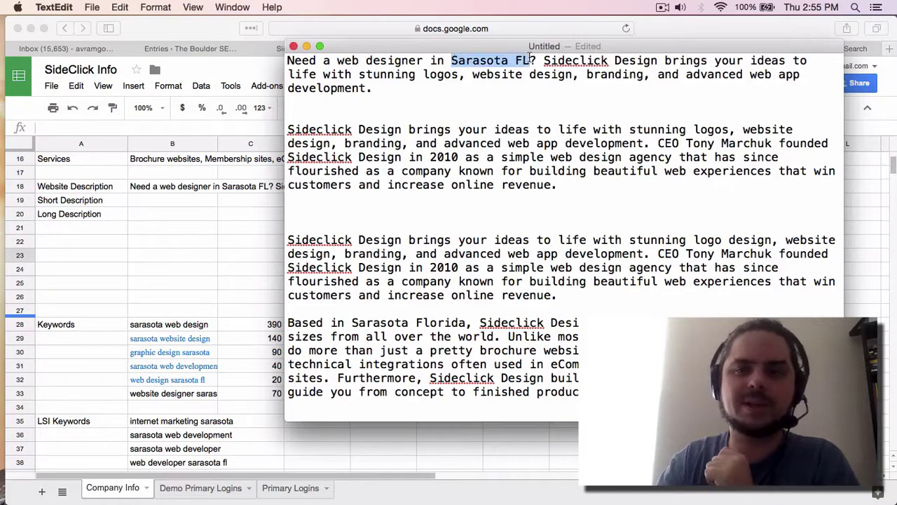
click(402, 157)
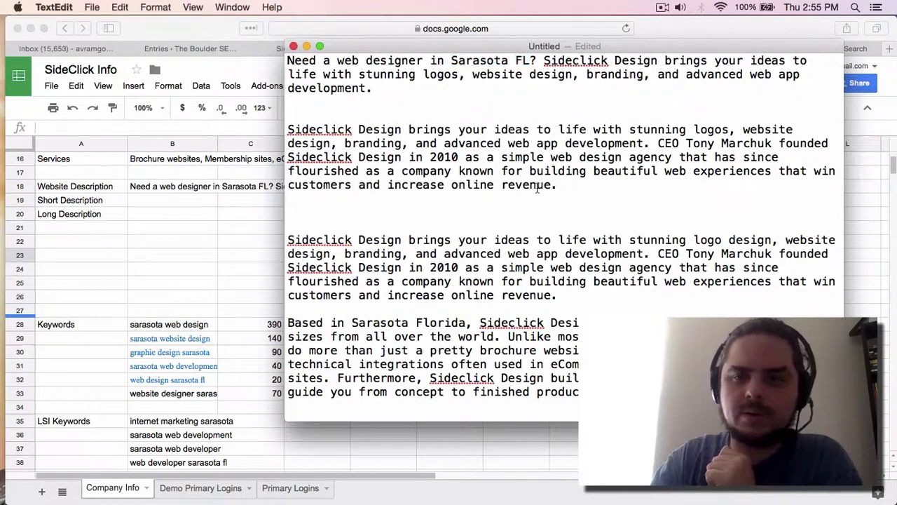
Insert '(from Sarasota FL)' after the CEO's name in the second paragraph
click(775, 143)
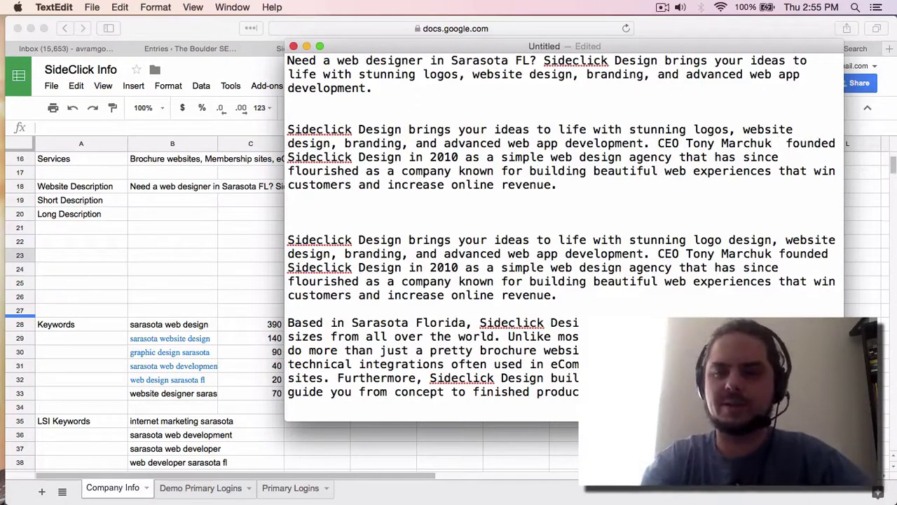
text(()
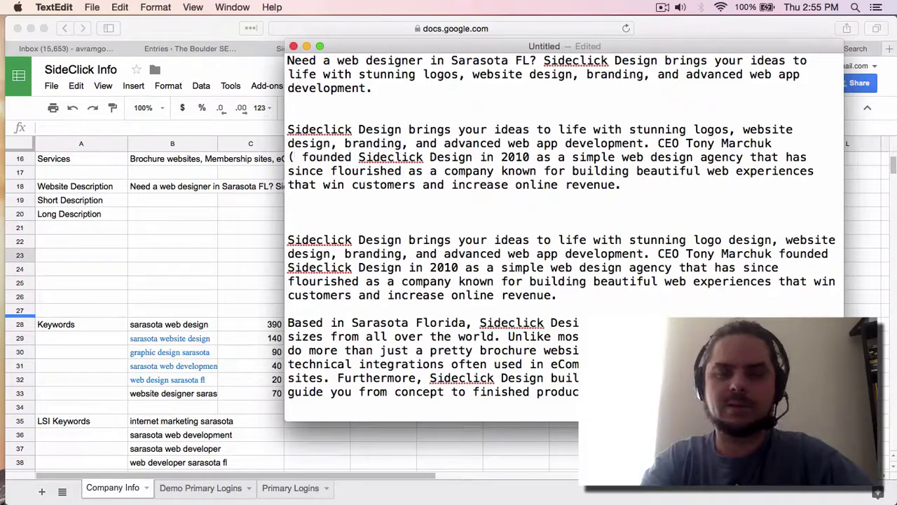
text(from Sarasota FL)
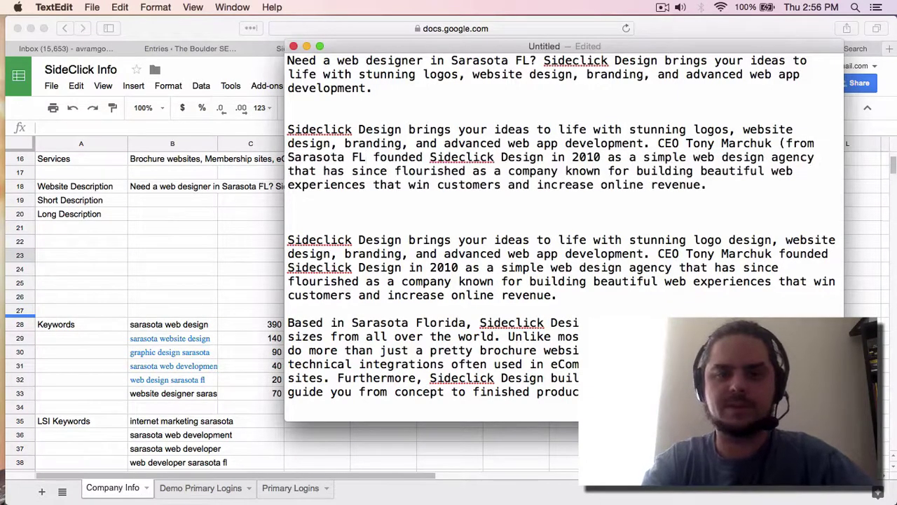
text())
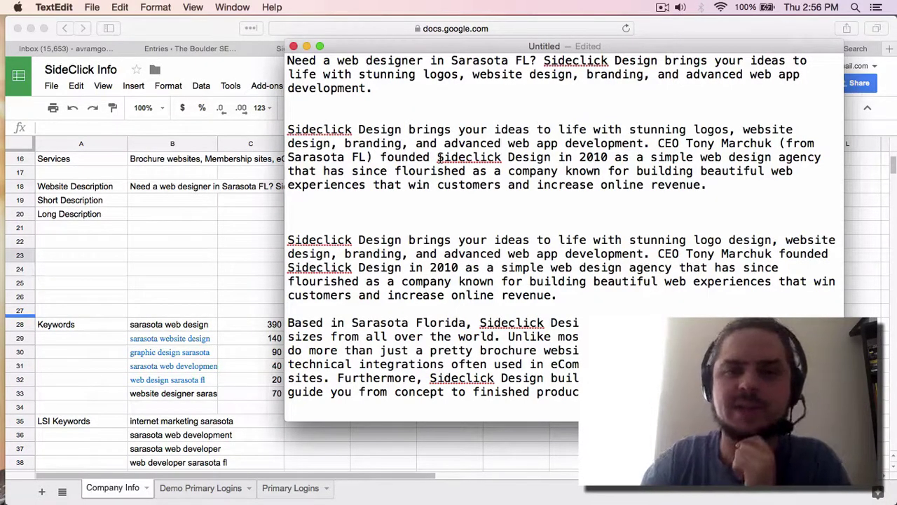
drag(438, 157, 586, 171)
click(608, 157)
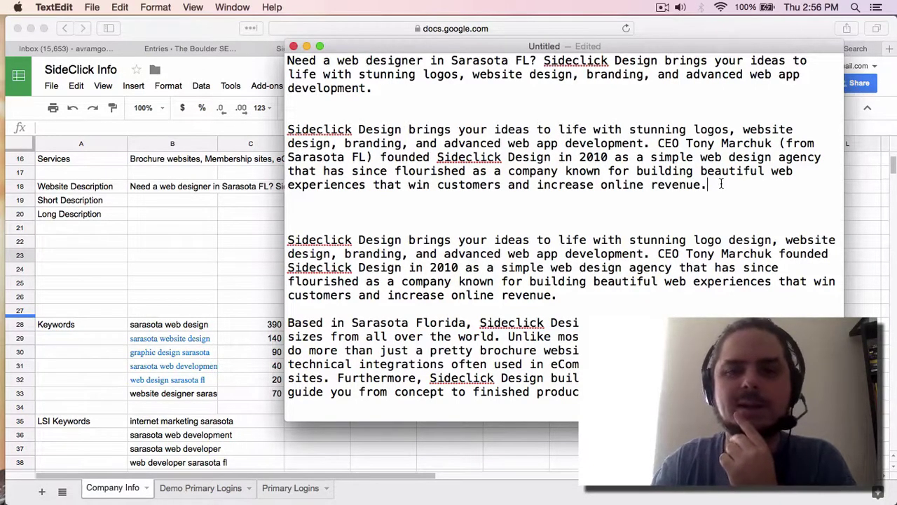
Check the revised second paragraph and select it for copying
drag(720, 184, 422, 103)
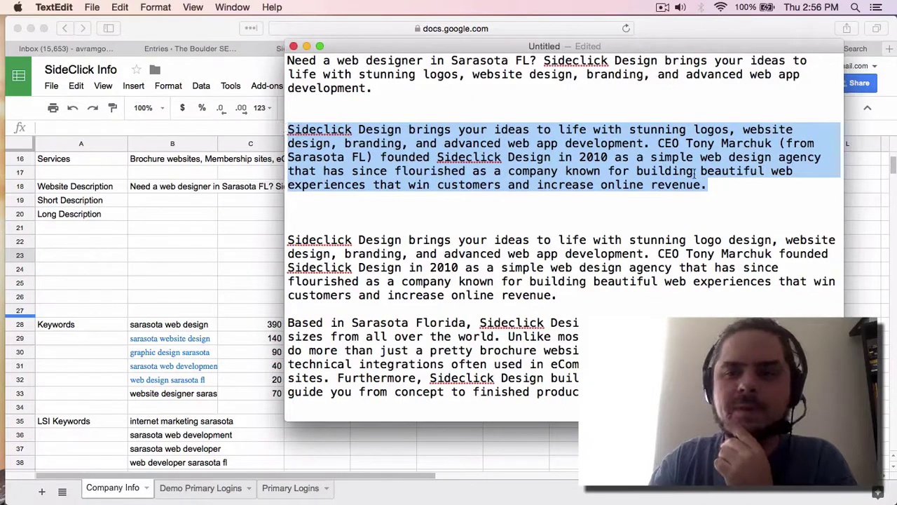
click(670, 177)
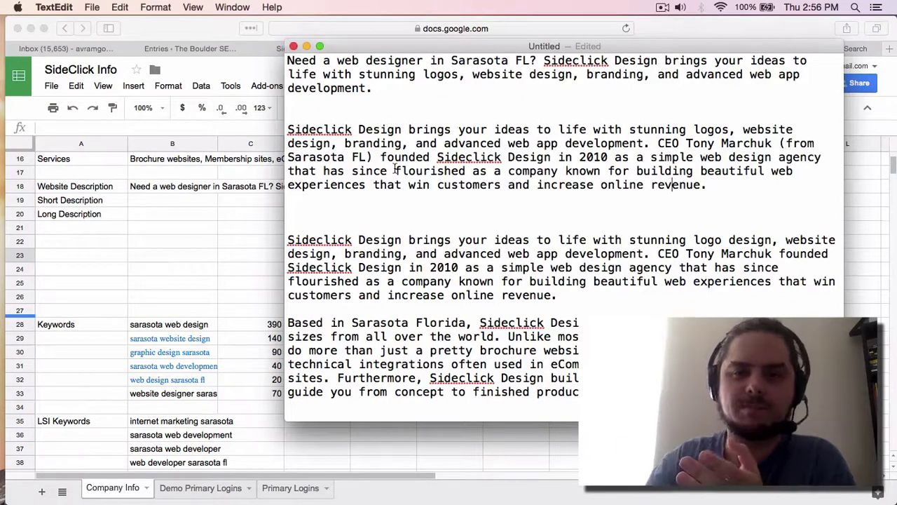
drag(395, 170, 708, 184)
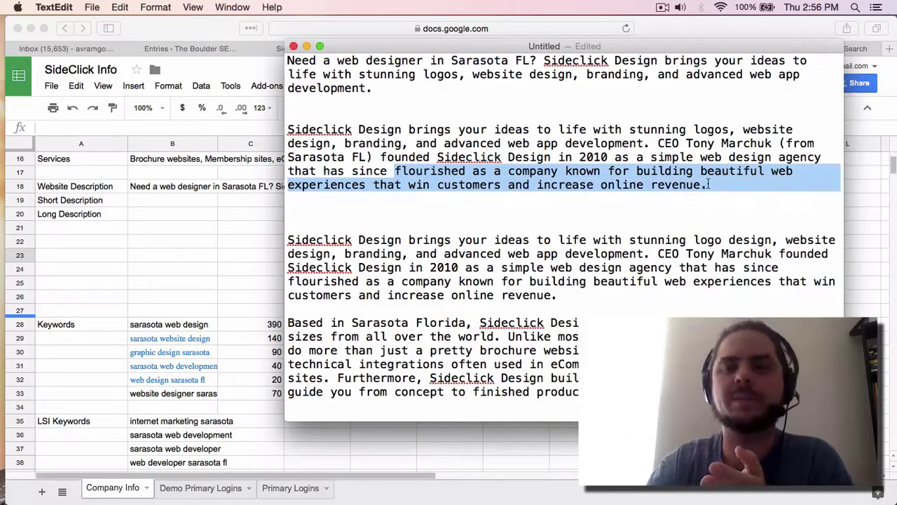
click(709, 184)
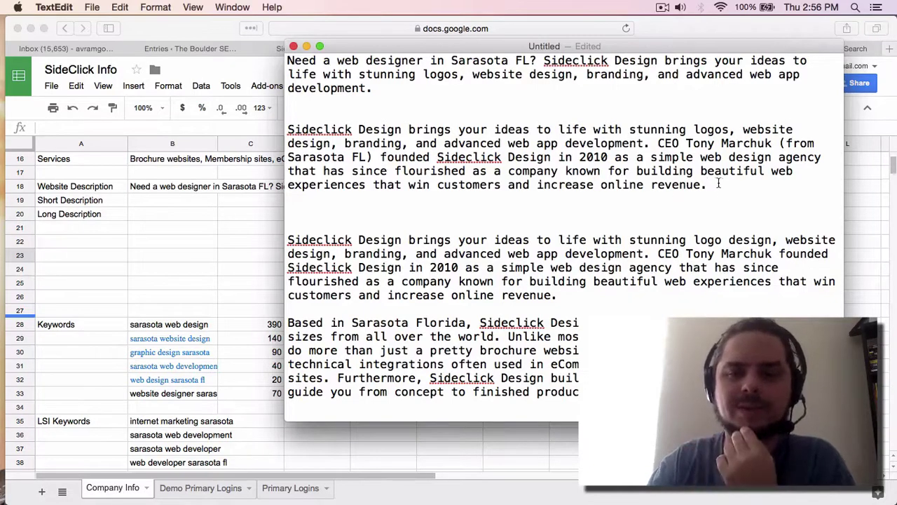
drag(707, 185, 289, 126)
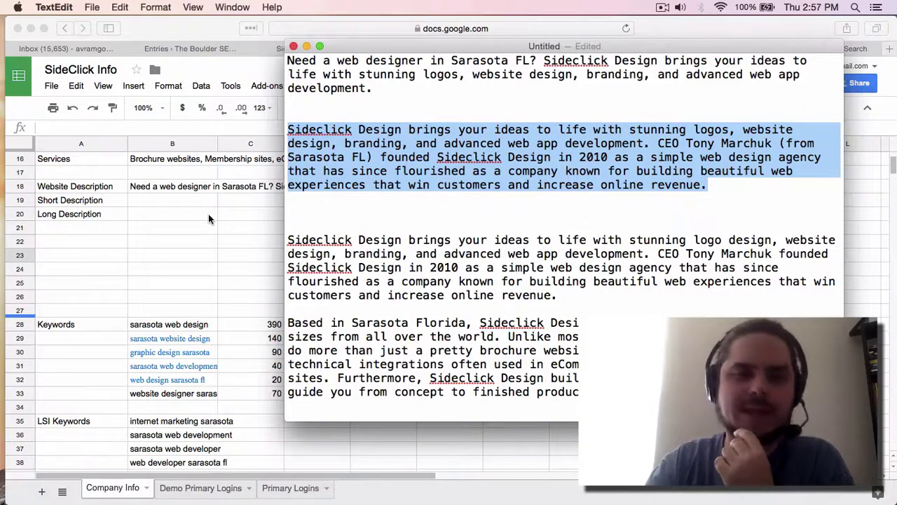
Paste the revised Sideclick Design paragraph into Short Description cell B19
click(158, 200)
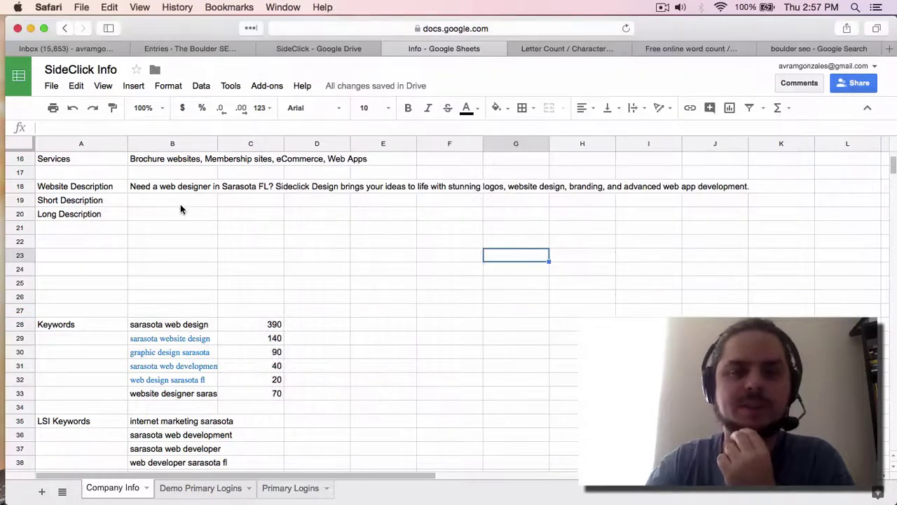
click(180, 204)
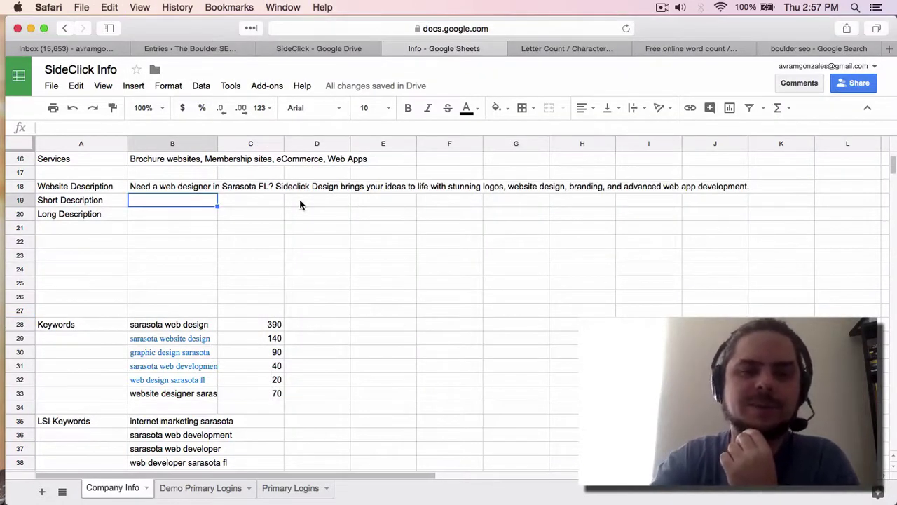
key(super+v)
mouse_move(17, 367)
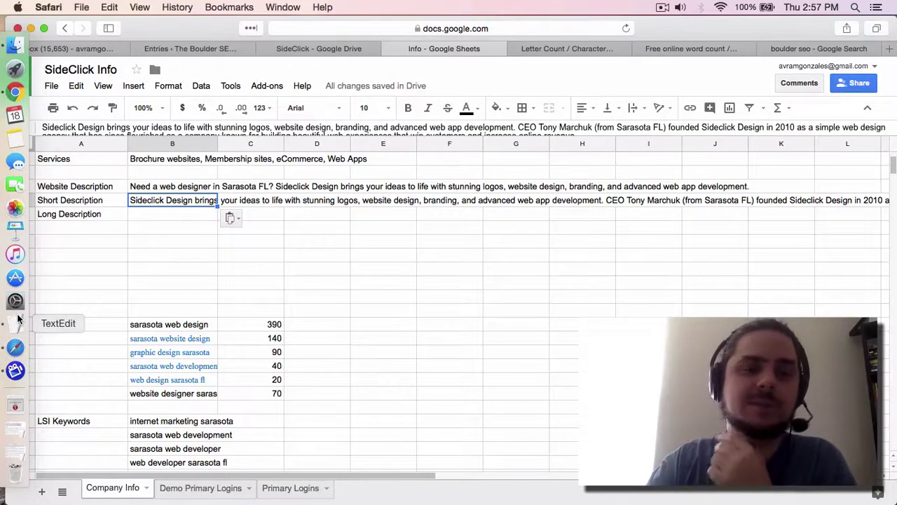
click(16, 321)
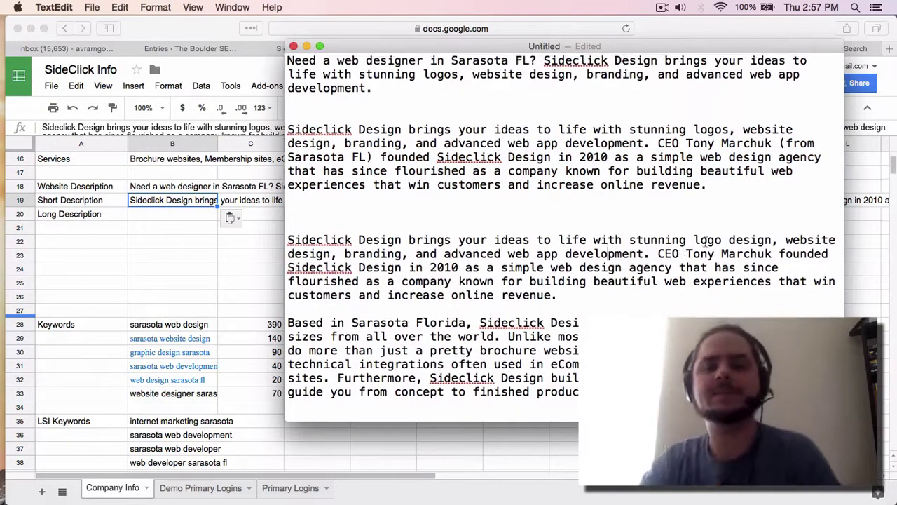
Copy the revised second paragraph and paste it over the whole third paragraph
drag(715, 186, 271, 130)
key(super+c)
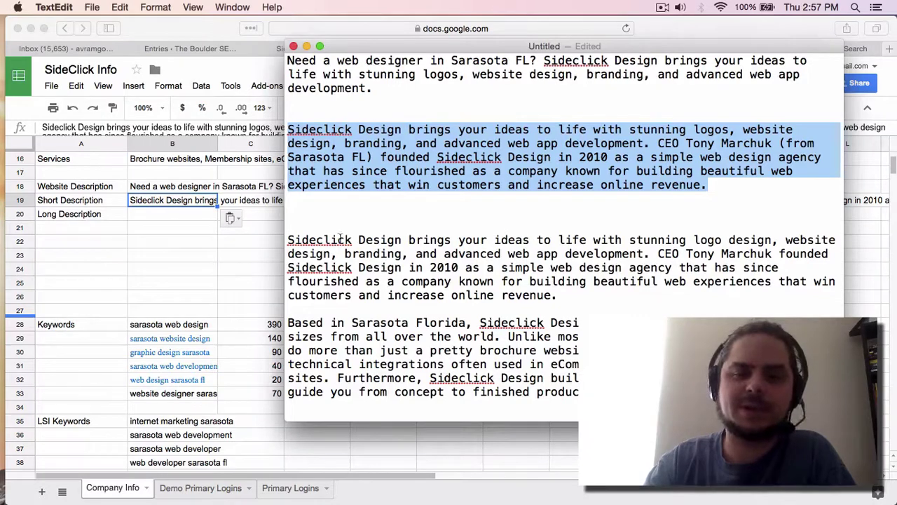
drag(288, 241, 610, 393)
click(587, 282)
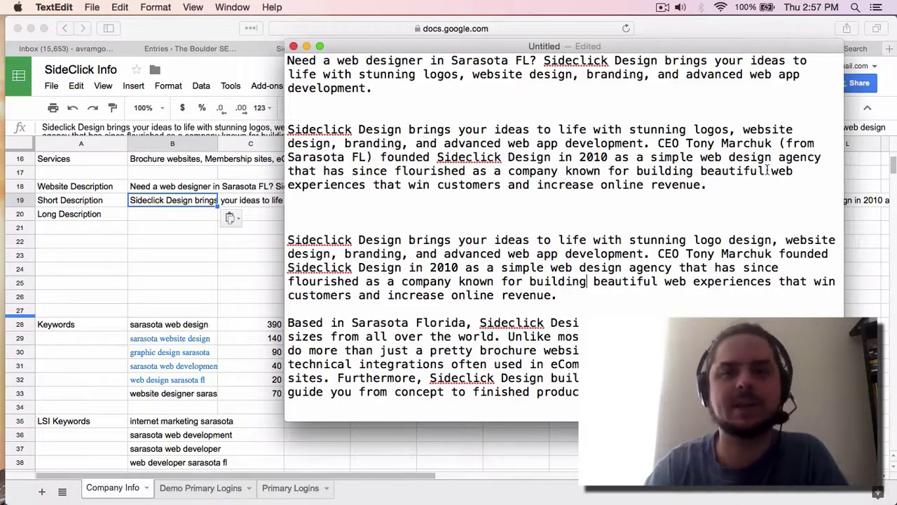
click(579, 297)
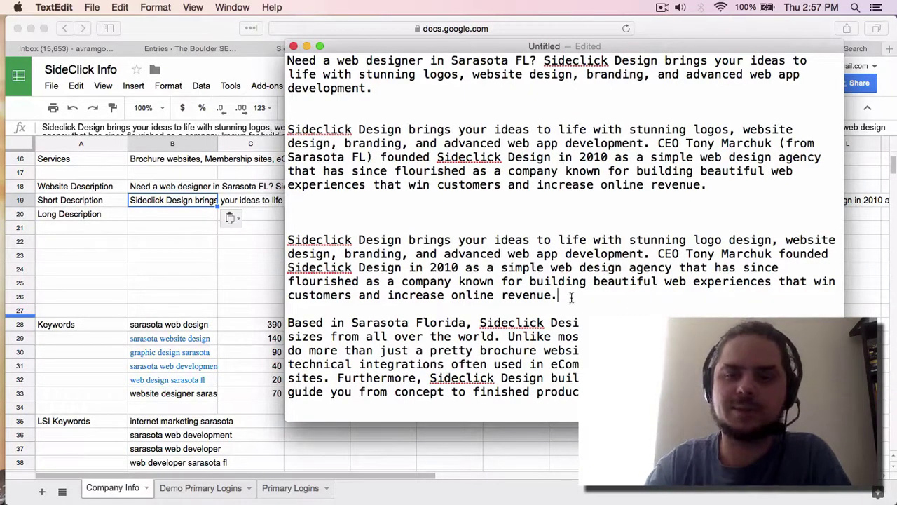
drag(575, 295, 284, 242)
key(super+v)
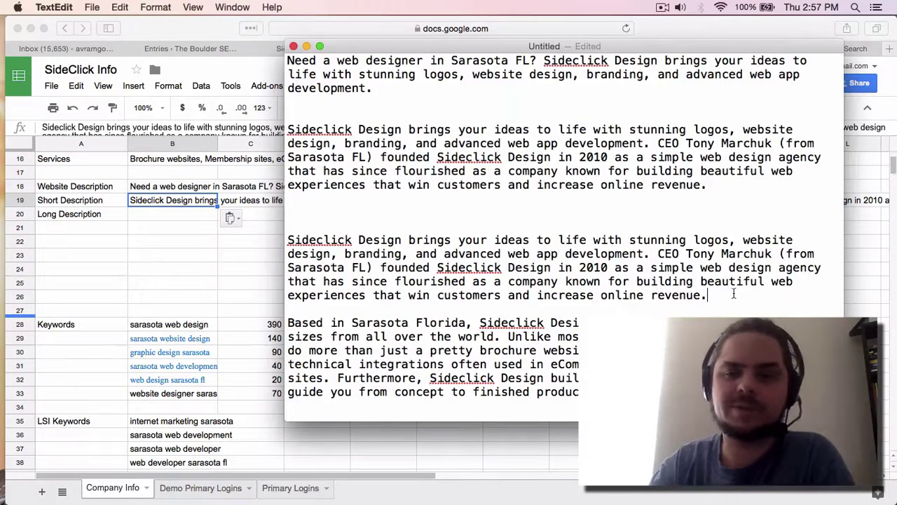
Compare the new third paragraph against the second to confirm they match
drag(734, 293, 272, 253)
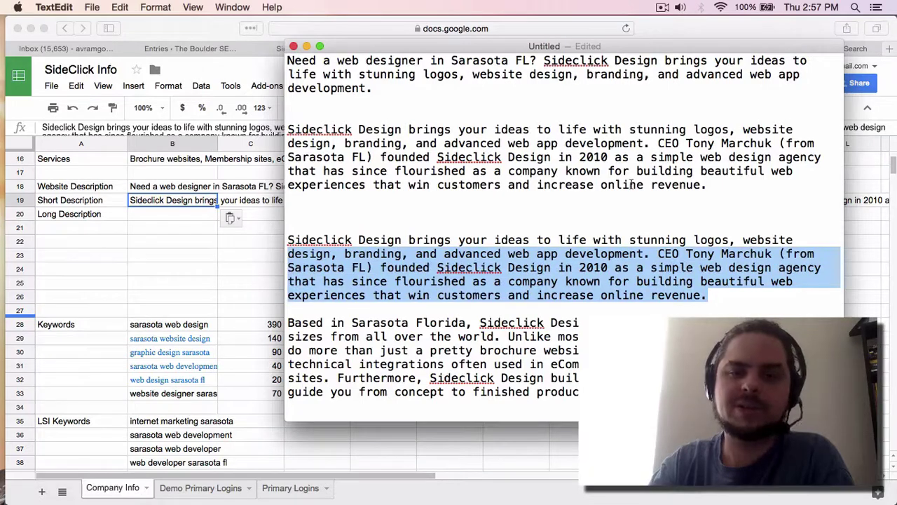
drag(708, 184, 323, 129)
click(650, 291)
scroll(650, 291, down, 1)
scroll(491, 231, up, 1)
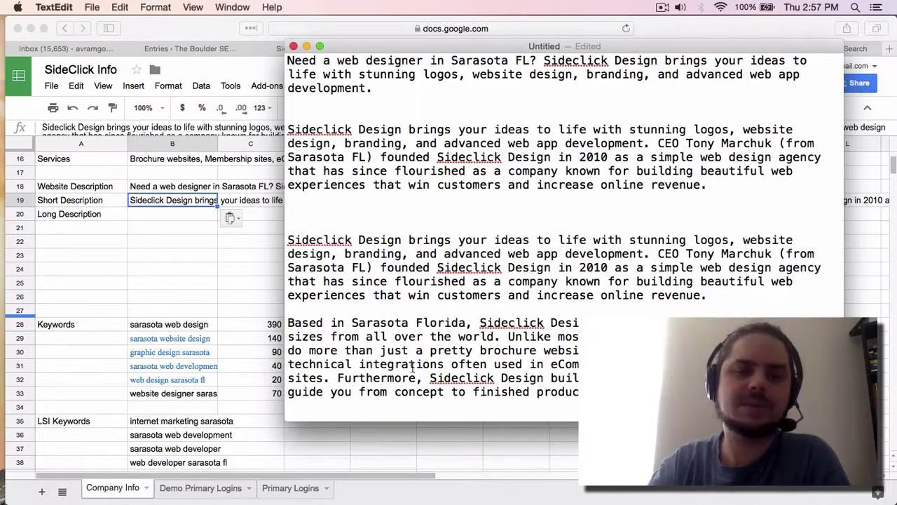
scroll(275, 393, down, 3)
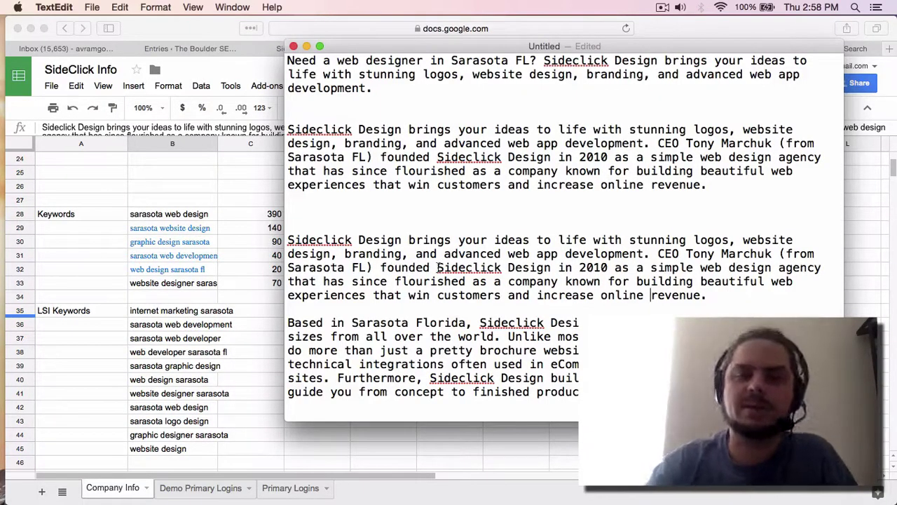
drag(436, 267, 551, 272)
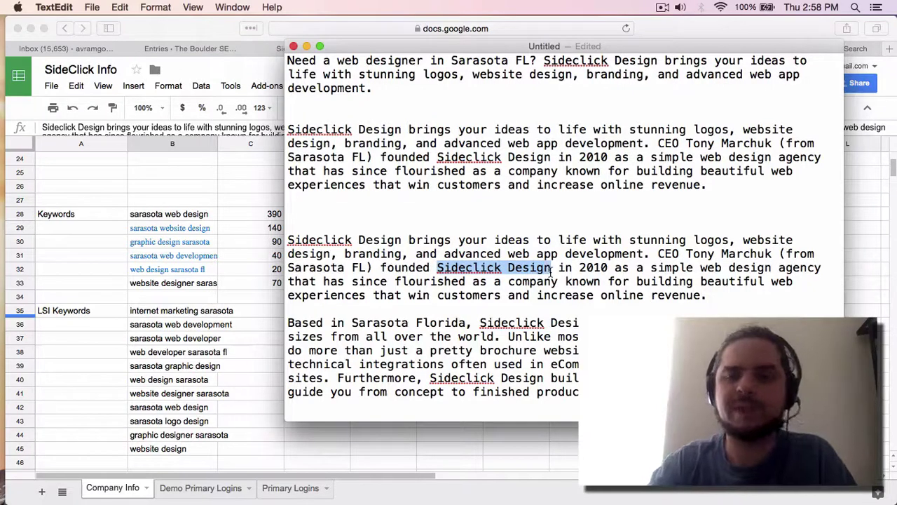
click(552, 272)
drag(479, 323, 591, 318)
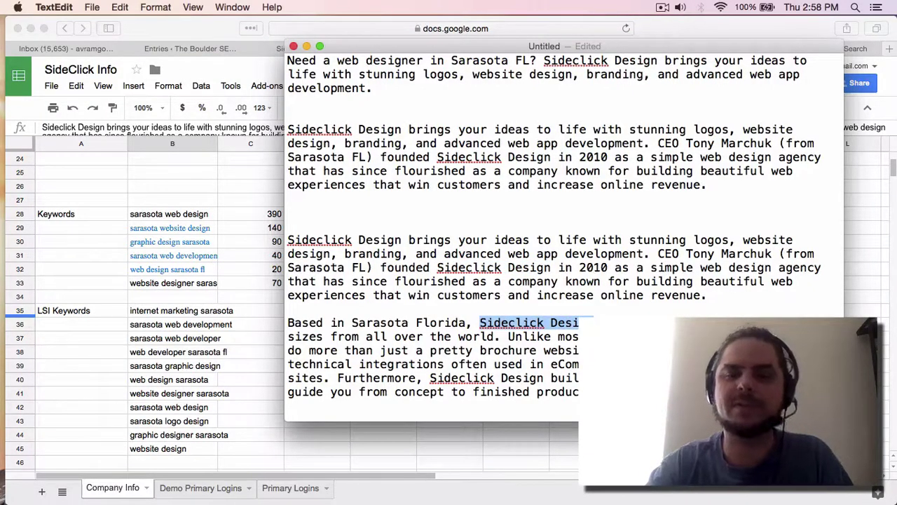
click(591, 320)
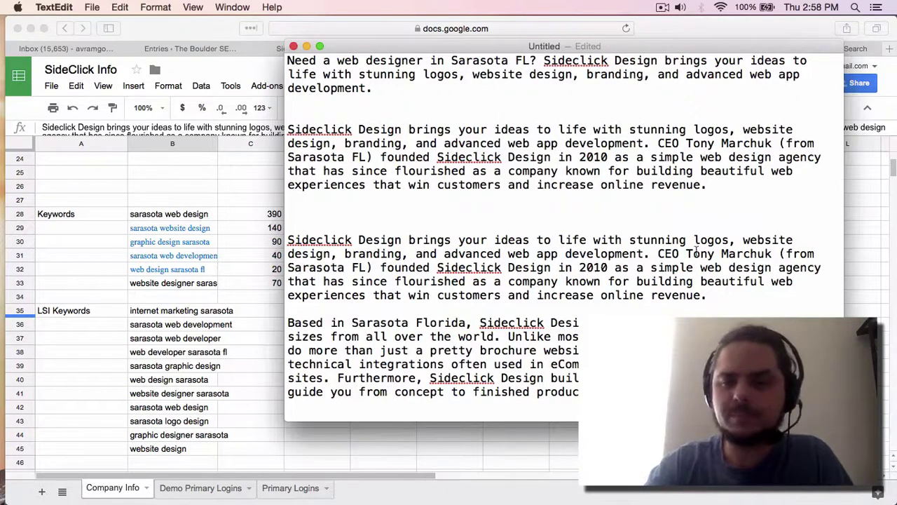
drag(687, 253, 775, 254)
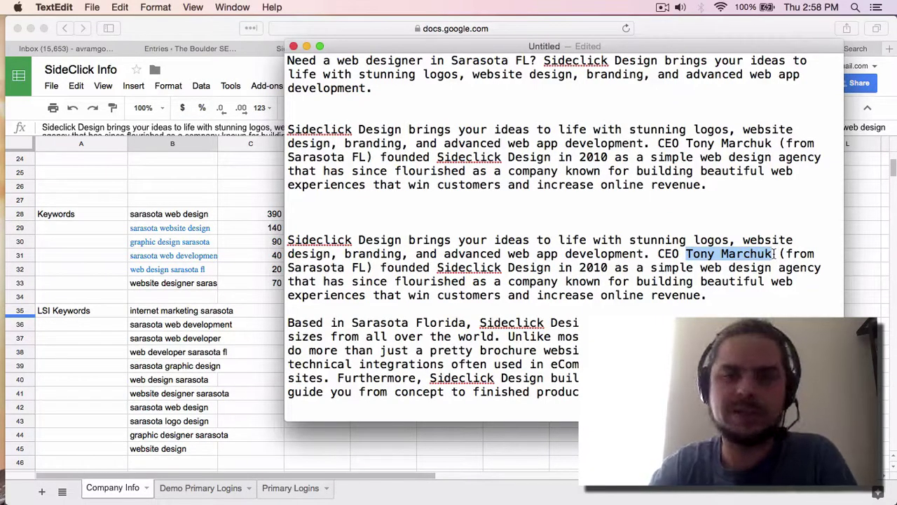
click(765, 280)
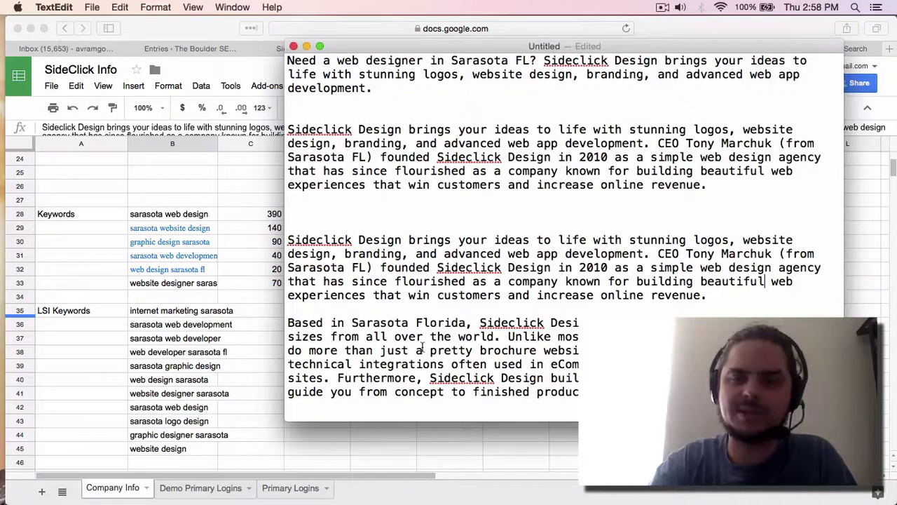
drag(484, 272, 383, 243)
click(503, 280)
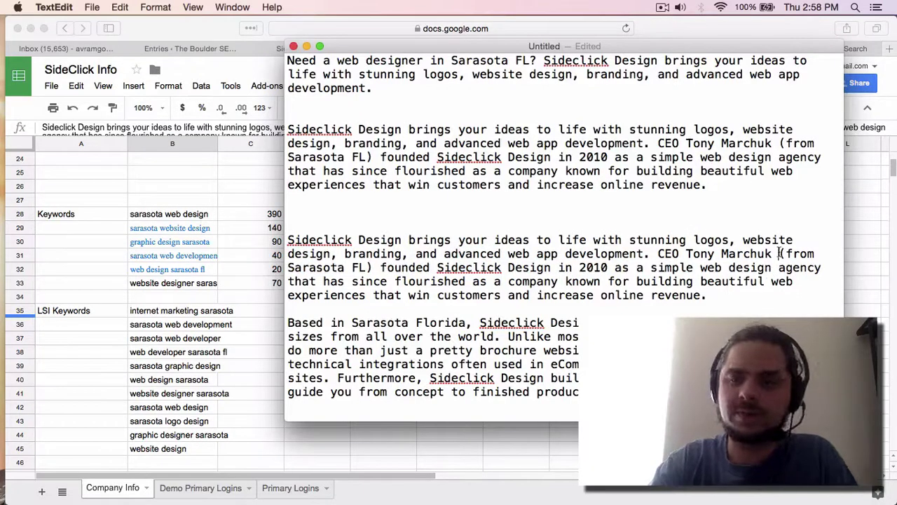
drag(351, 322, 469, 324)
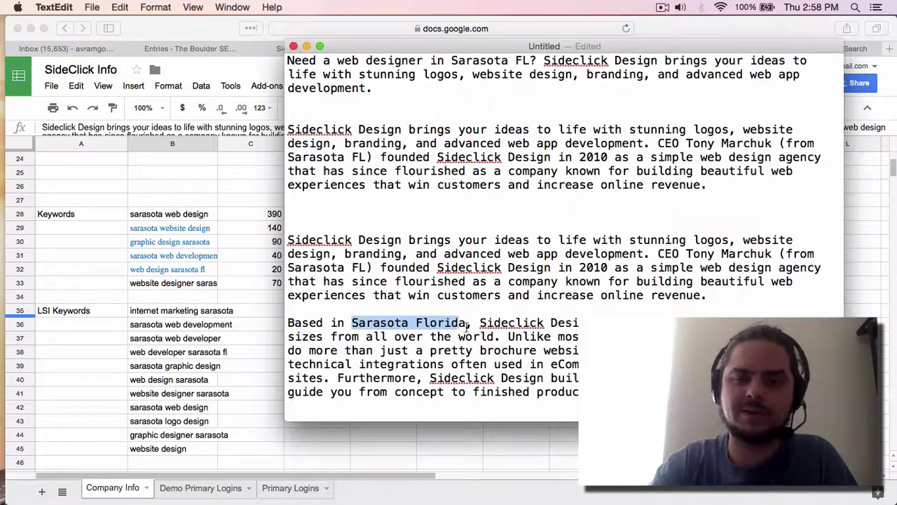
click(471, 324)
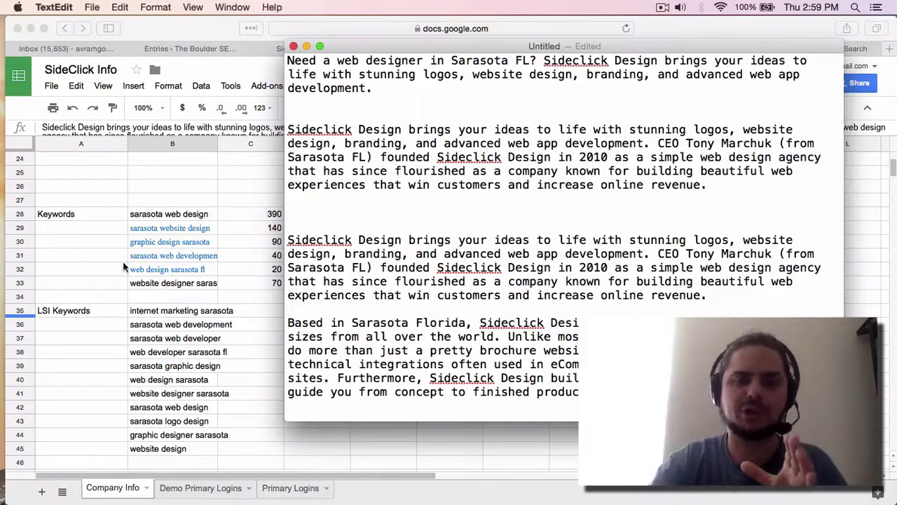
scroll(242, 253, up, 5)
scroll(244, 256, up, 1)
scroll(244, 255, left, 2)
scroll(244, 255, up, 2)
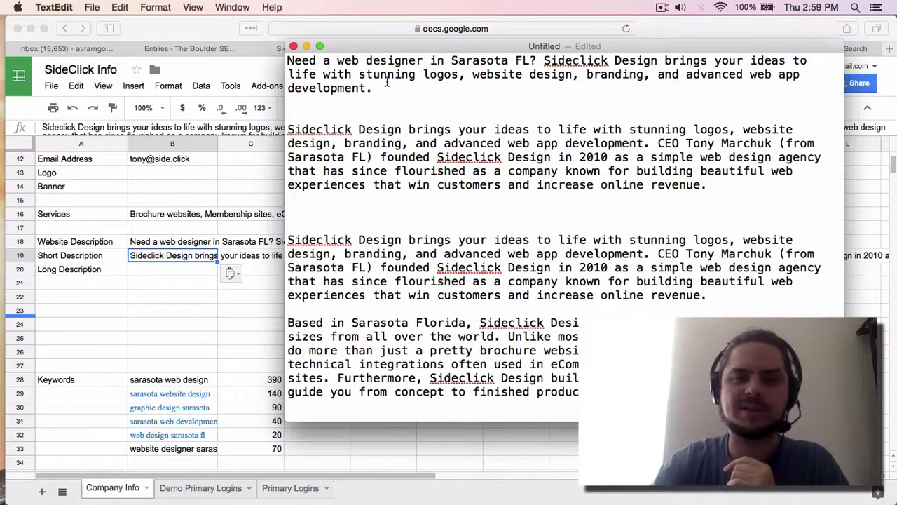
drag(362, 43, 449, 42)
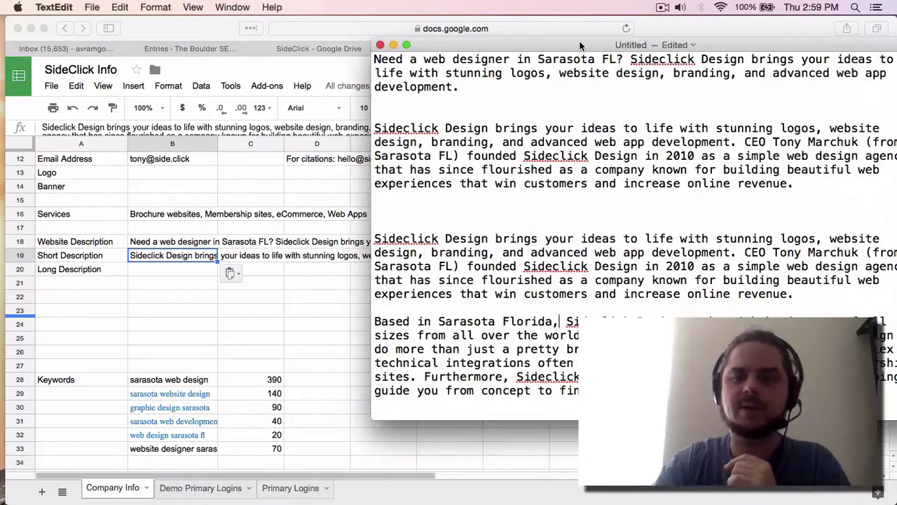
Select the final two paragraphs of the TextEdit draft for the long description, then return to Safari
drag(570, 41, 473, 19)
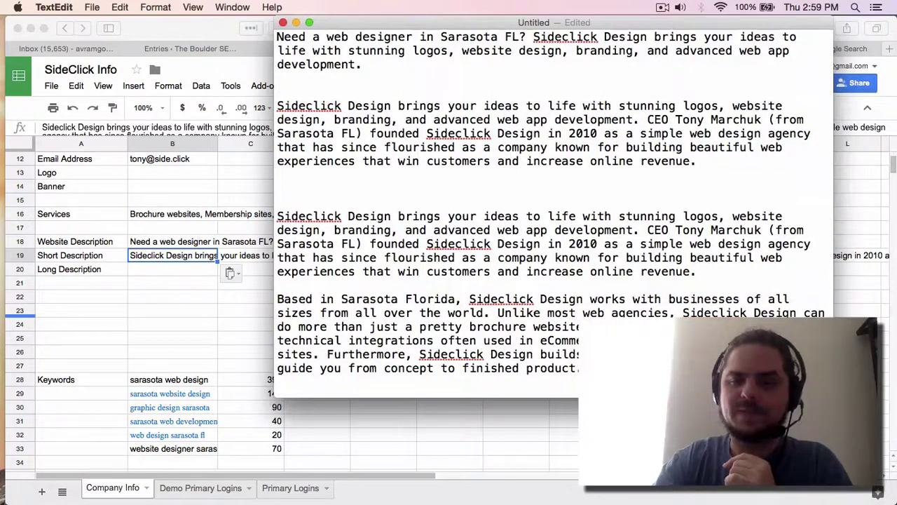
mouse_move(387, 27)
mouse_down()
mouse_move(385, 218)
mouse_move(396, 238)
mouse_move(400, 27)
mouse_up()
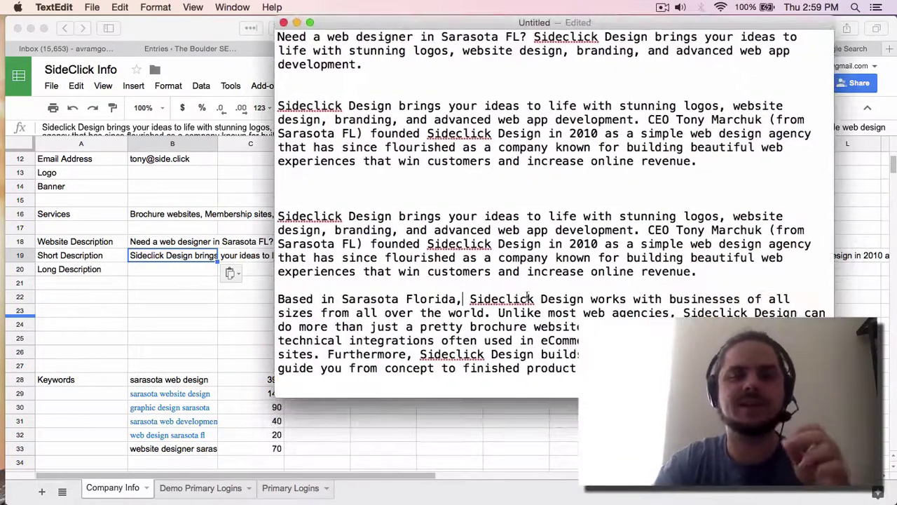
drag(740, 269, 278, 215)
drag(605, 134, 321, 111)
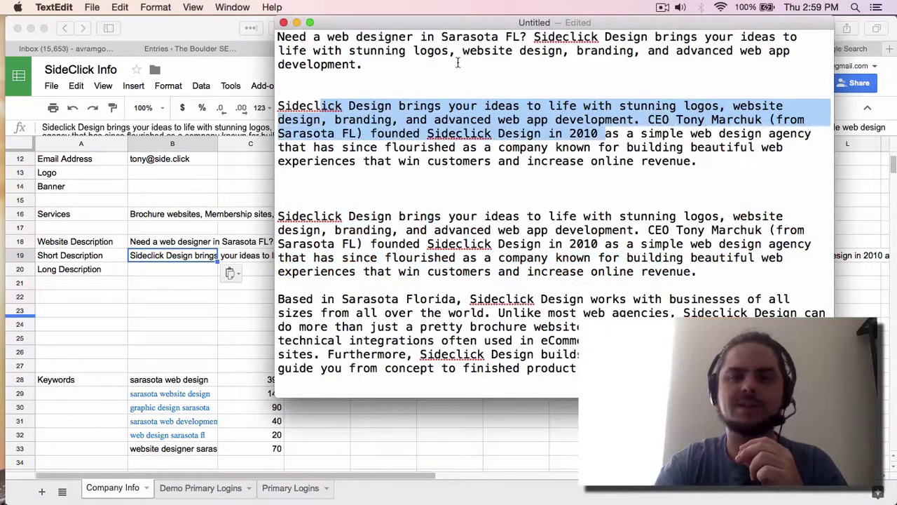
click(533, 355)
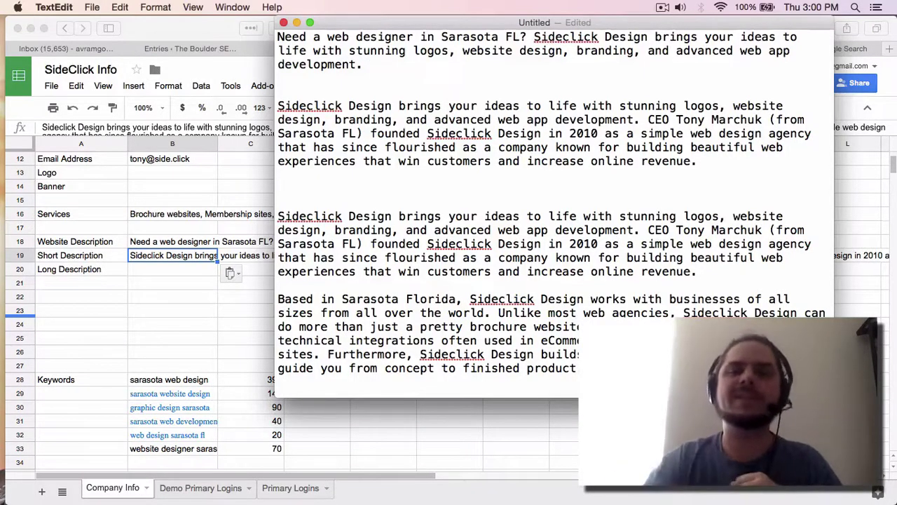
drag(575, 369, 275, 220)
key(super+c)
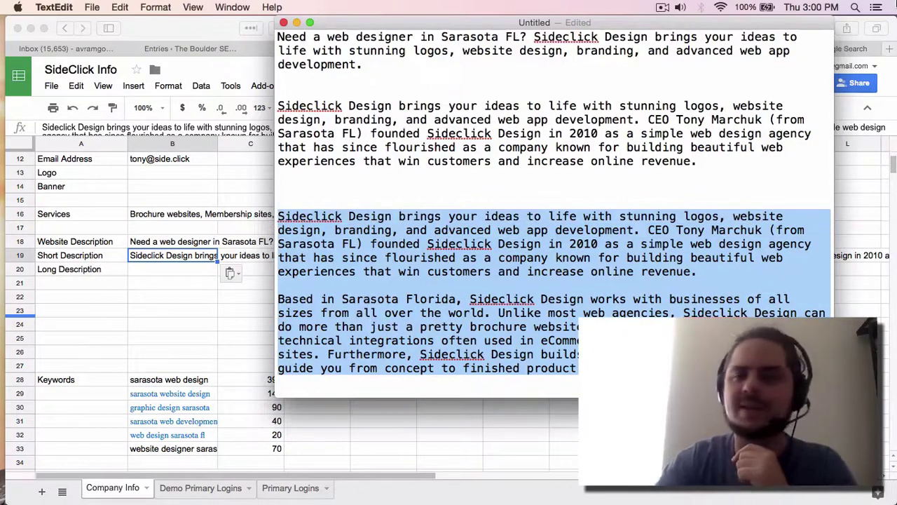
click(889, 77)
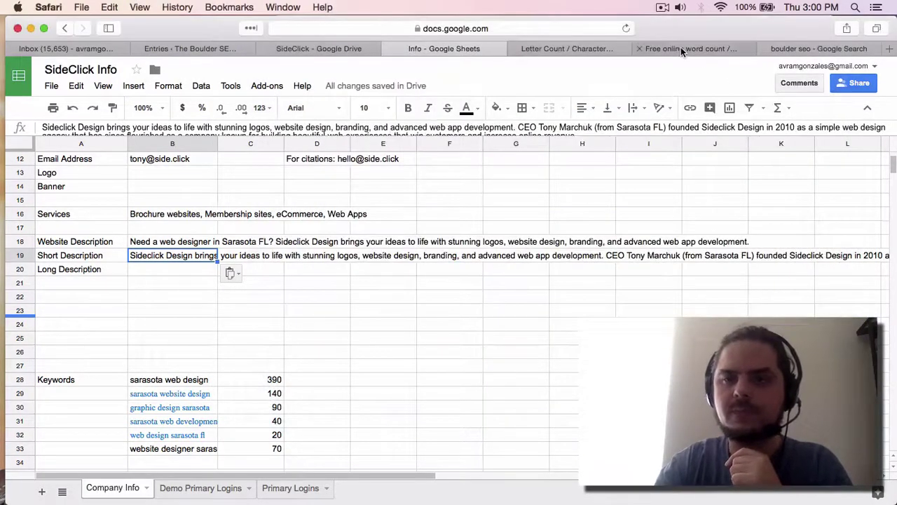
Reset LetterCount, paste the two-paragraph long description, and count it at 775 characters
click(563, 47)
click(359, 411)
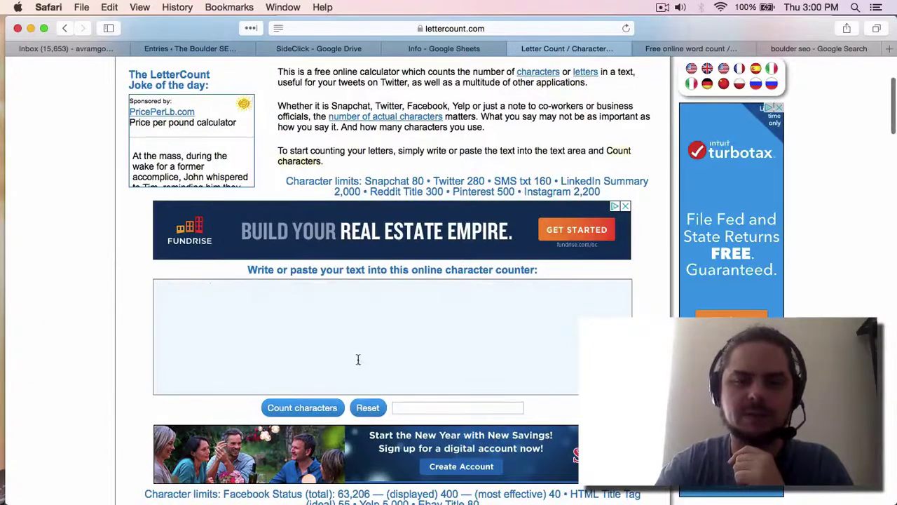
click(354, 344)
key(super+v)
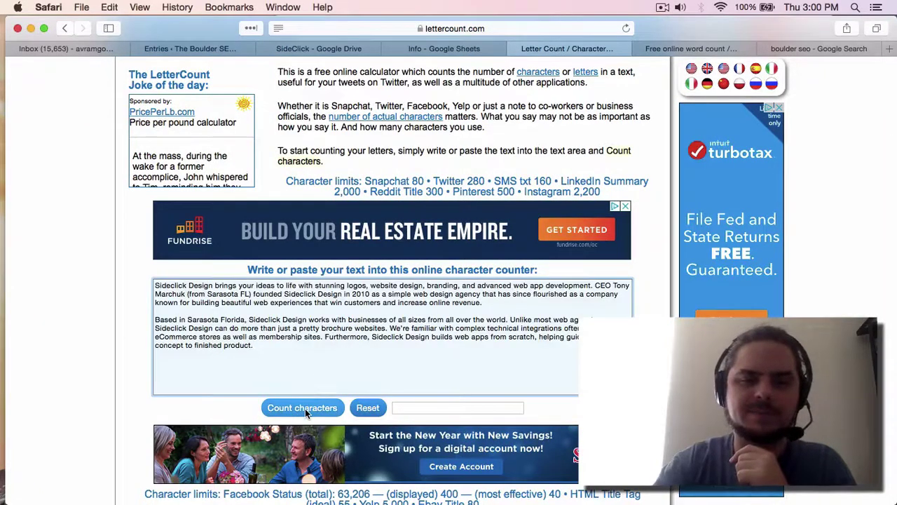
click(305, 408)
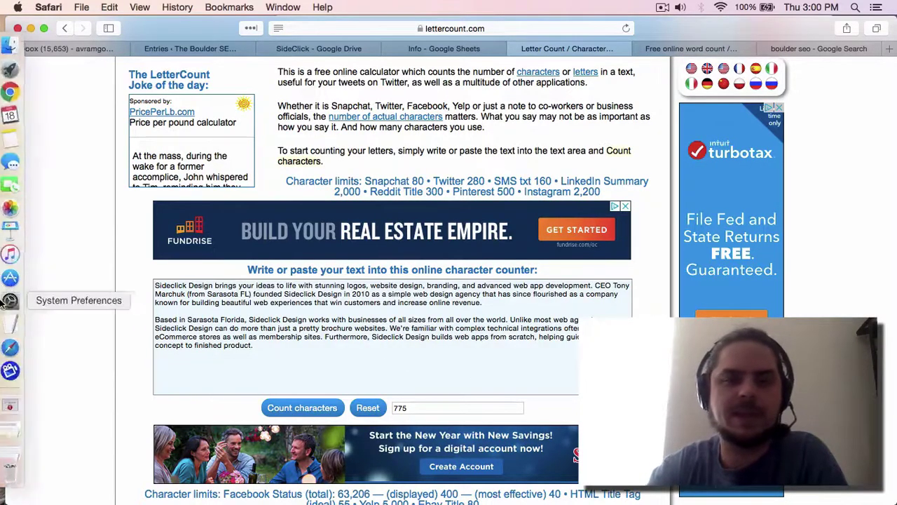
Paste the two-paragraph long description into B20, with the second paragraph landing in B22
click(453, 50)
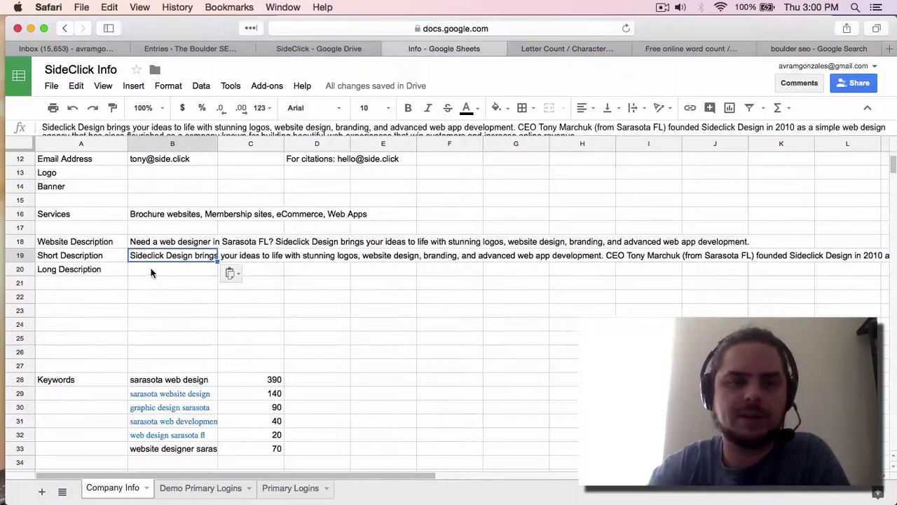
key(Down)
key(cmd+v)
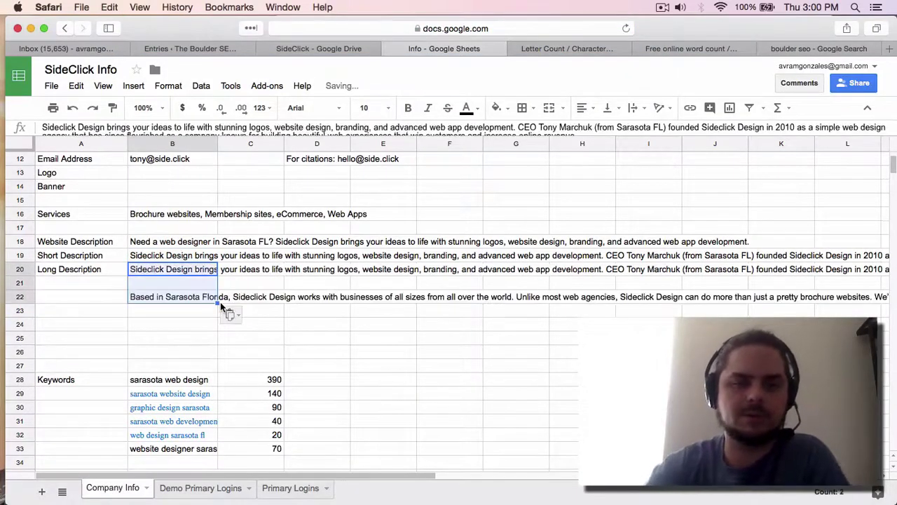
click(411, 343)
scroll(184, 313, up, 5)
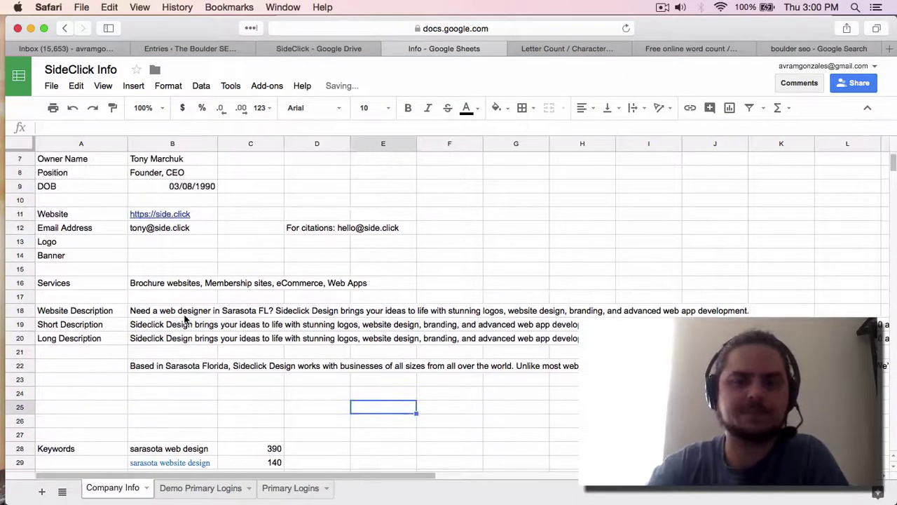
scroll(184, 313, down, 5)
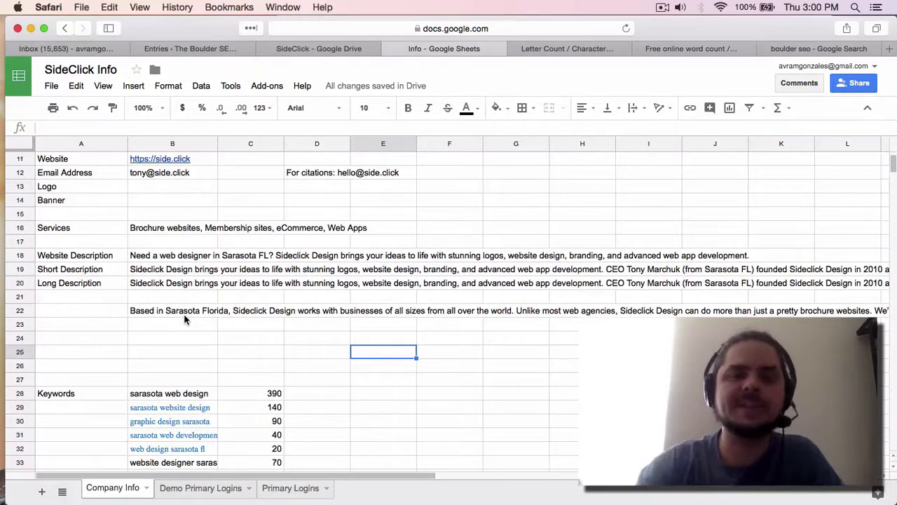